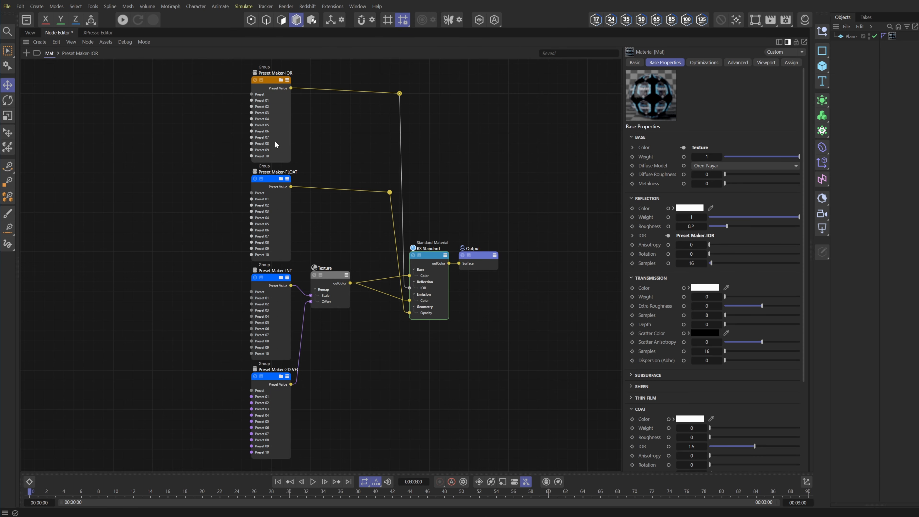
# Select the Preset Maker-IOR group and examine its input values and the list of material presets.
pyautogui.click(281, 140)
pyautogui.scroll(5, 281, 141)
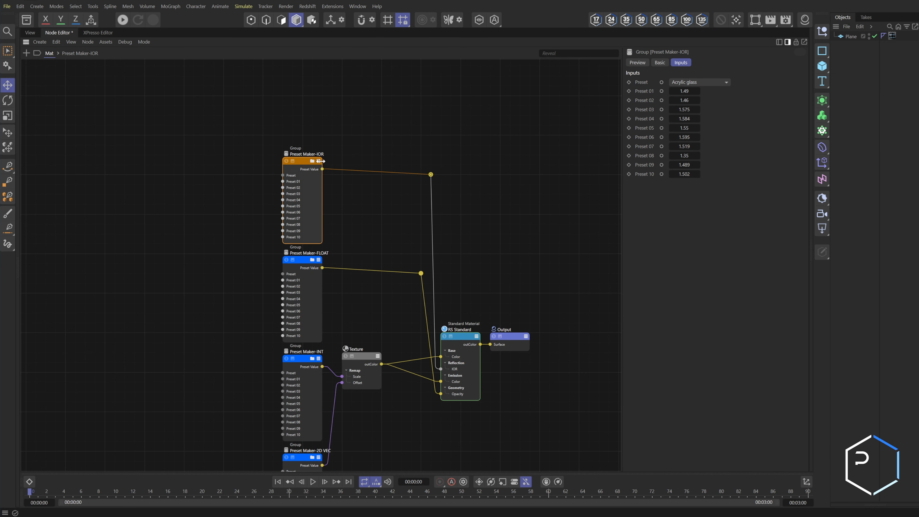
pyautogui.scroll(2, 316, 173)
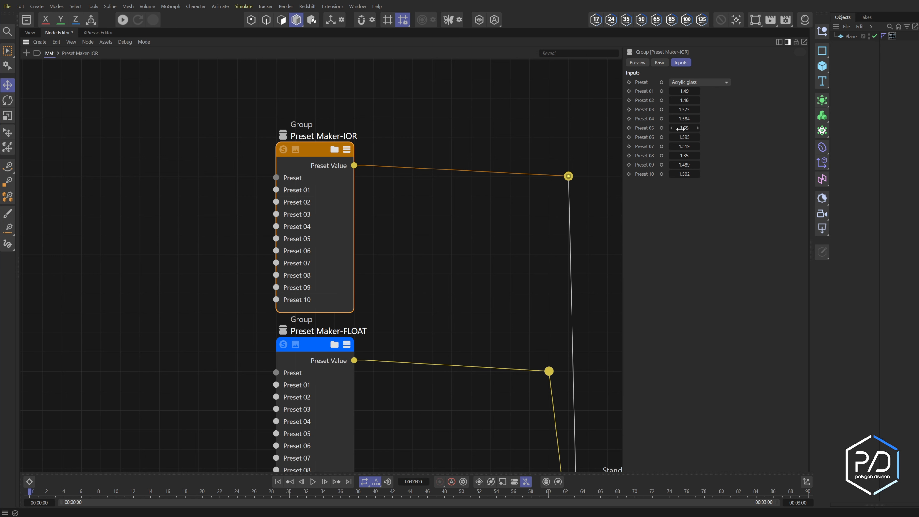
pyautogui.click(696, 81)
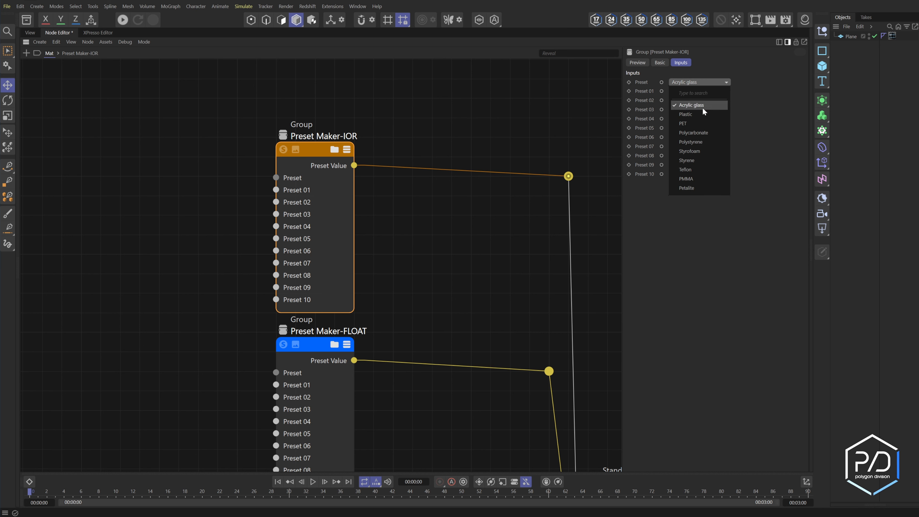
pyautogui.click(755, 107)
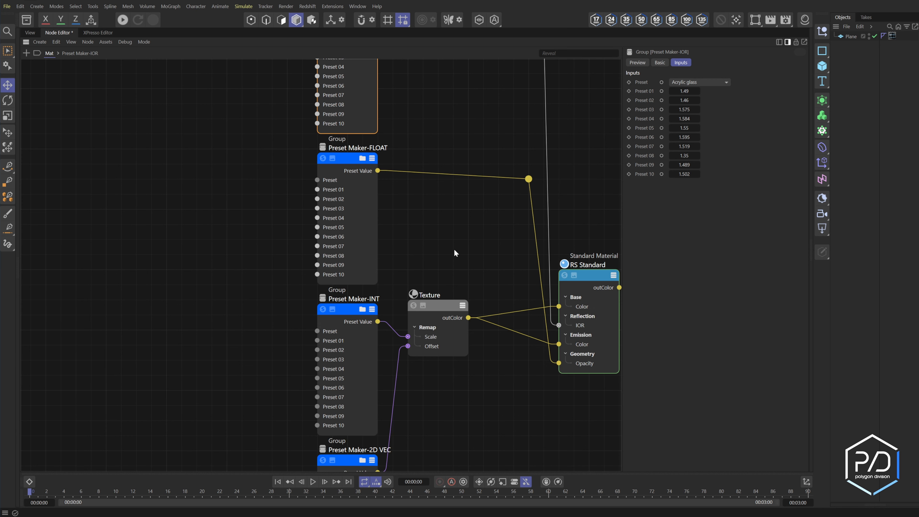
# Set the preset of the Preset Maker-FLOAT group to Preset 10.
pyautogui.click(359, 205)
pyautogui.click(700, 81)
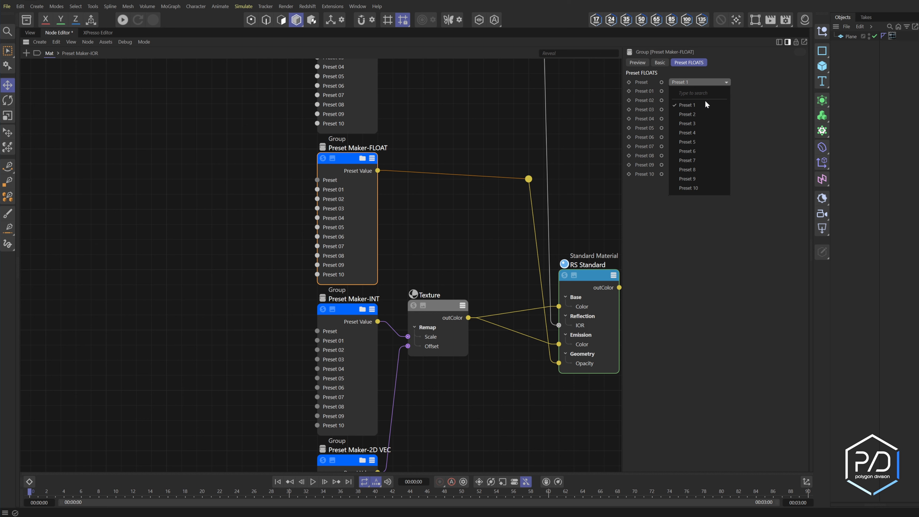
pyautogui.click(698, 188)
# Set the preset of the Preset Maker-INT group to Preset 1.
pyautogui.click(350, 315)
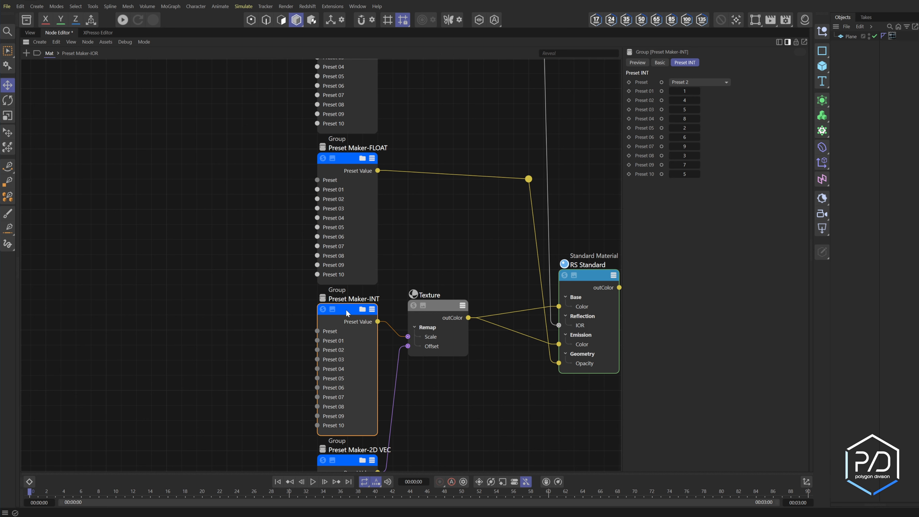
pyautogui.moveTo(350, 315); pyautogui.dragTo(347, 225, button='middle')
pyautogui.click(706, 82)
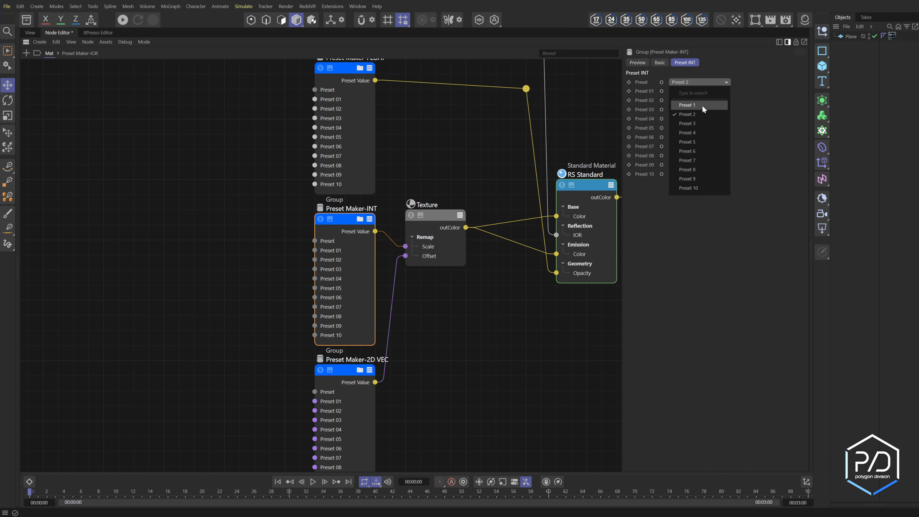
pyautogui.click(701, 107)
# Examine the Preset Maker-2D VEC group's values and its internal Preset 01 and Switch nodes, and return to the Mat level.
pyautogui.moveTo(349, 467); pyautogui.dragTo(351, 336, button='middle')
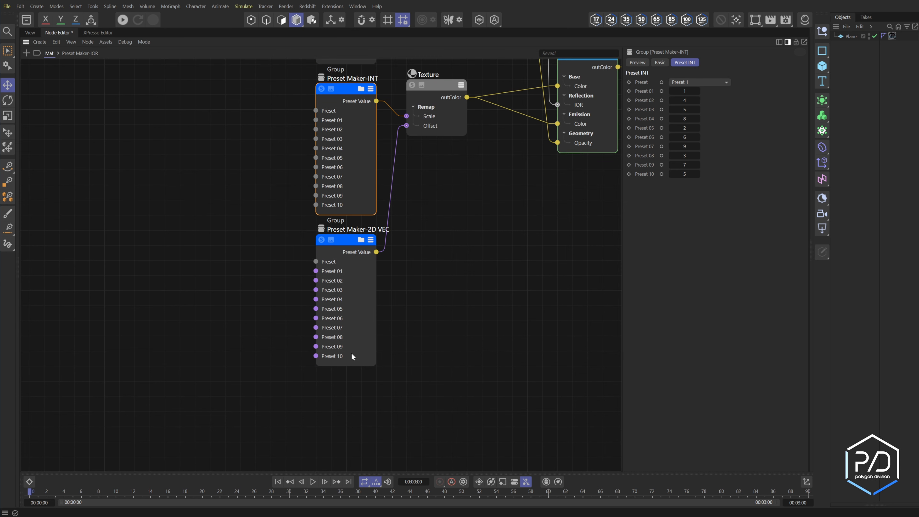
pyautogui.click(350, 334)
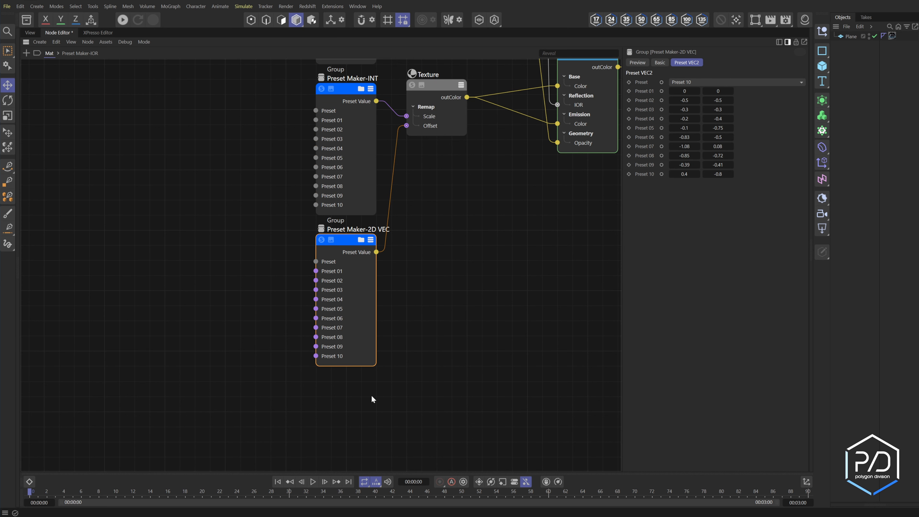
pyautogui.click(360, 240)
pyautogui.moveTo(431, 156); pyautogui.dragTo(466, 147, button='middle')
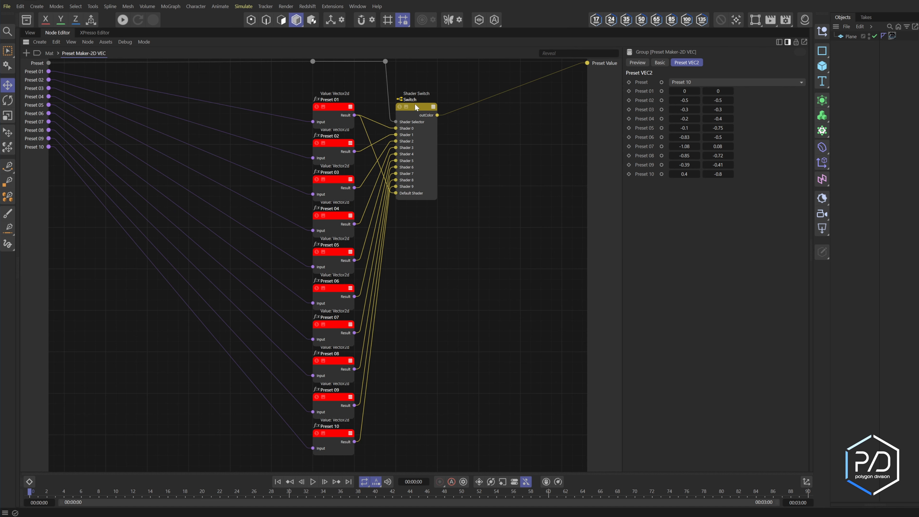
pyautogui.click(336, 108)
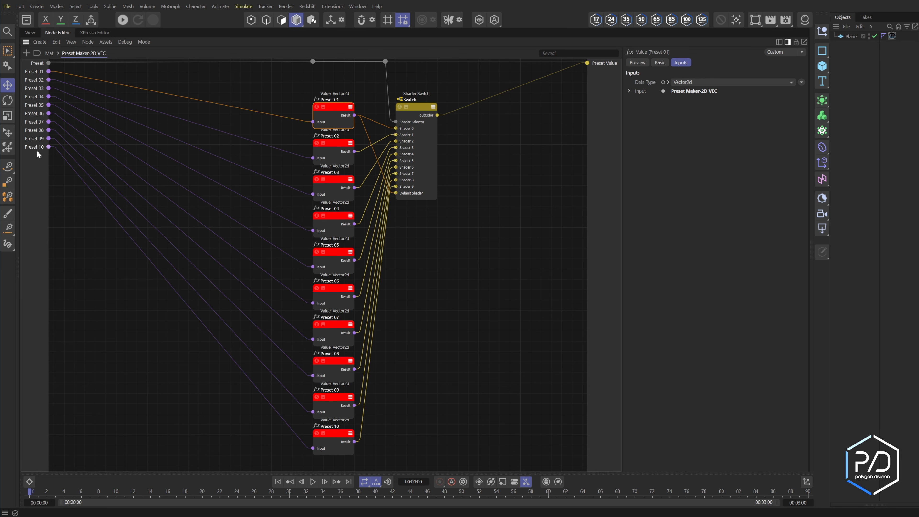
pyautogui.click(50, 53)
pyautogui.moveTo(346, 242); pyautogui.dragTo(350, 339, button='middle')
pyautogui.moveTo(373, 207); pyautogui.dragTo(375, 284, button='middle')
pyautogui.moveTo(390, 245); pyautogui.dragTo(387, 250, button='middle')
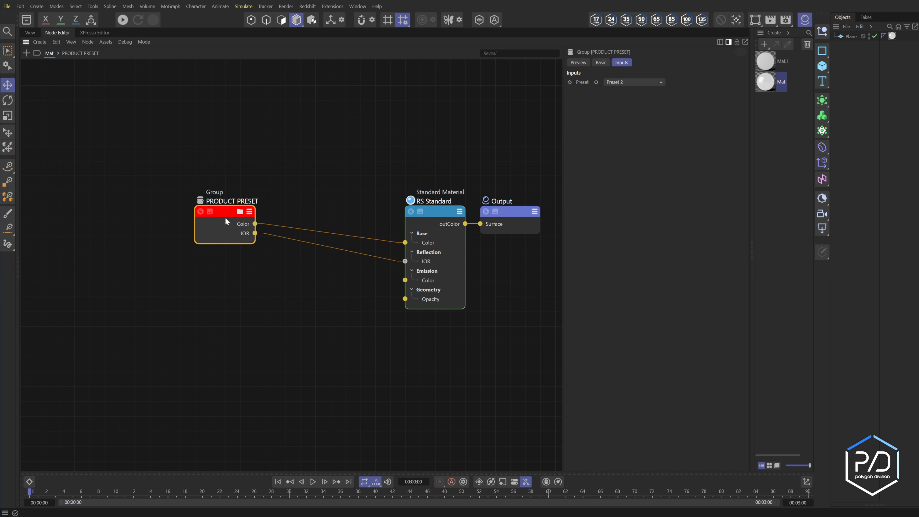
# Set the preset of the PRODUCT PRESET group to Preset 1.
pyautogui.click(637, 82)
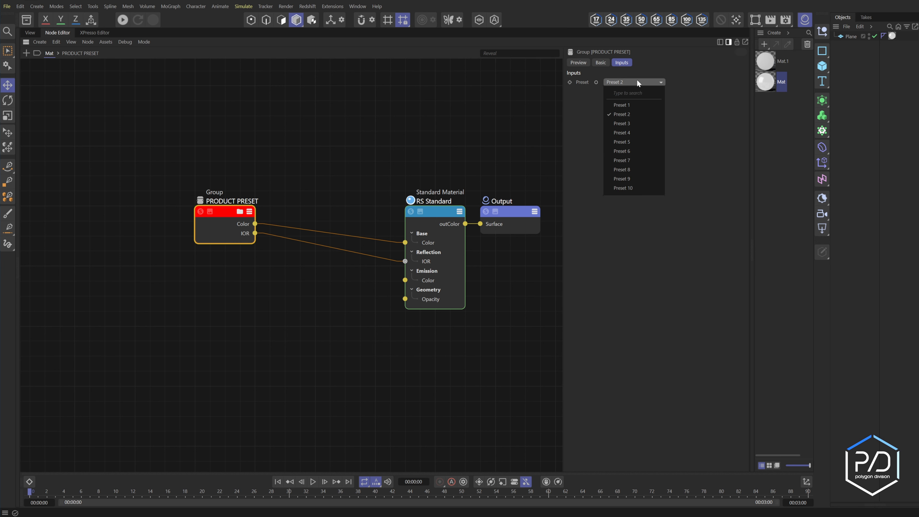
pyautogui.click(629, 106)
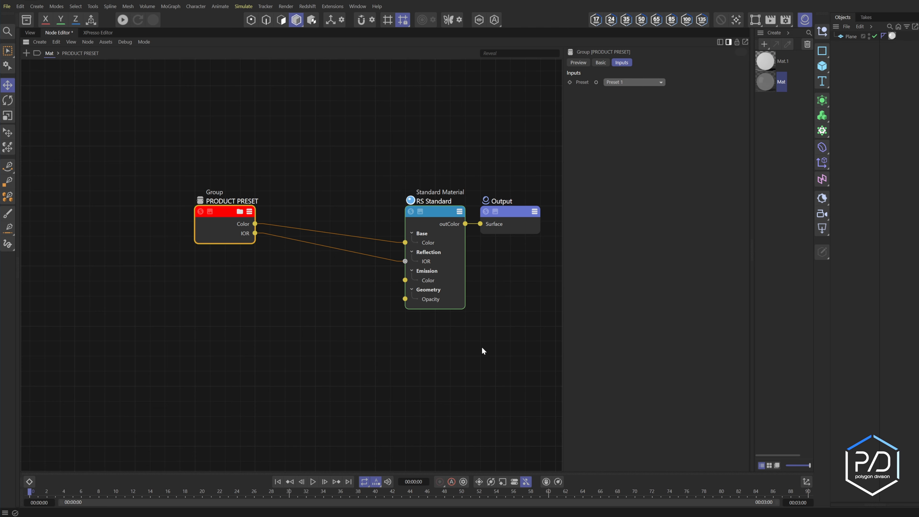
# Open the PRODUCT PRESET group and examine the preset values of its FLOAT, 2D VEC, COLOR and IMAGE preset makers.
pyautogui.doubleClick(225, 216)
pyautogui.moveTo(306, 302); pyautogui.dragTo(334, 42, button='middle')
pyautogui.moveTo(316, 255); pyautogui.dragTo(313, 478, button='middle')
pyautogui.moveTo(321, 179); pyautogui.dragTo(331, 186, button='middle')
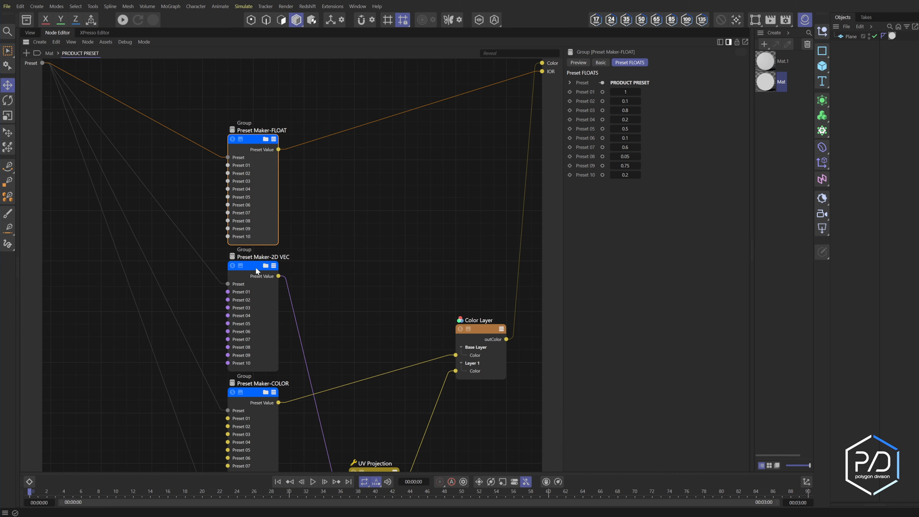
pyautogui.moveTo(265, 329); pyautogui.dragTo(295, 222, button='middle')
pyautogui.moveTo(329, 79); pyautogui.dragTo(314, 222, button='middle')
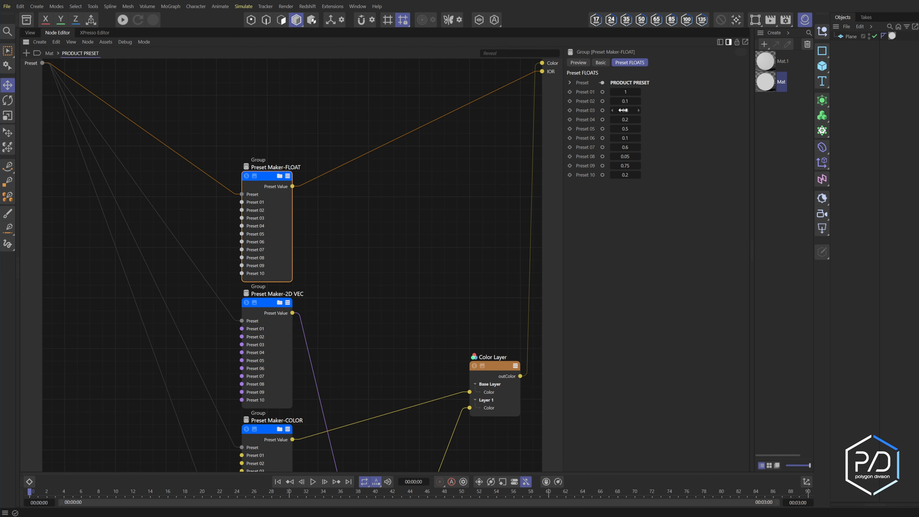
pyautogui.click(279, 328)
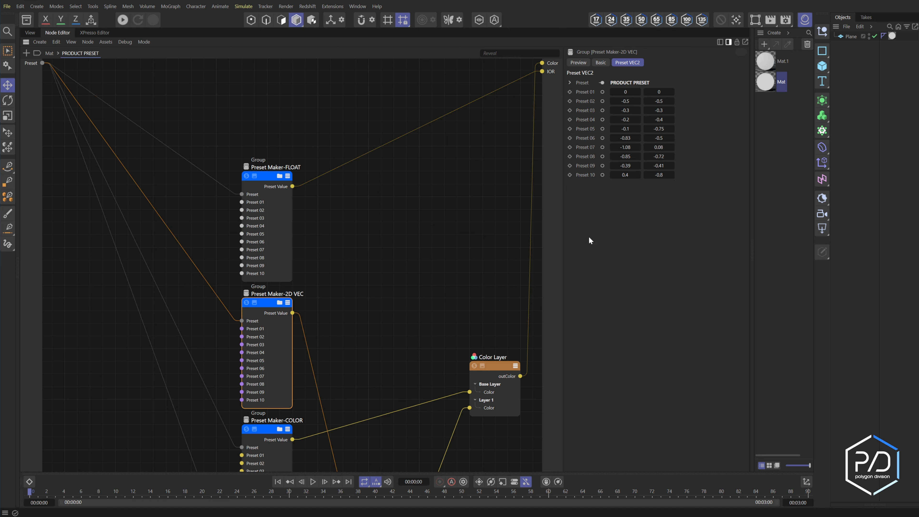
pyautogui.moveTo(330, 402); pyautogui.dragTo(330, 217, button='middle')
pyautogui.click(279, 302)
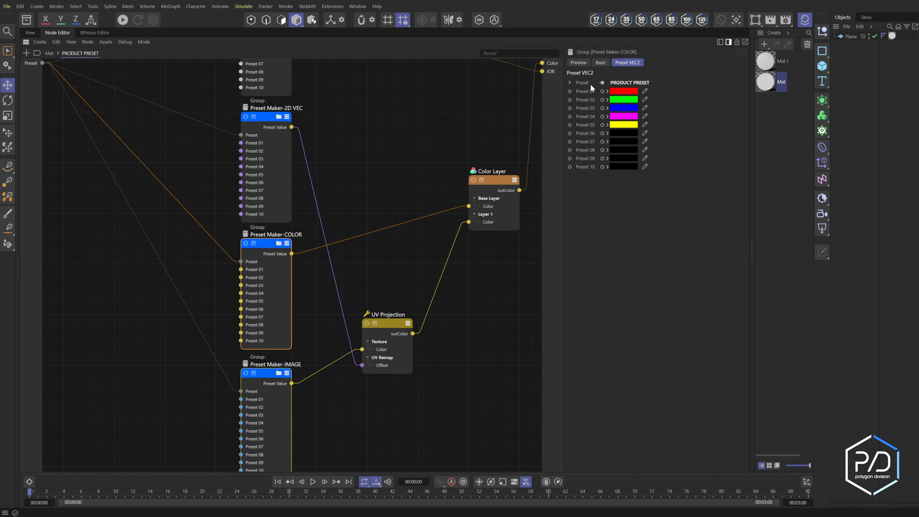
pyautogui.click(282, 414)
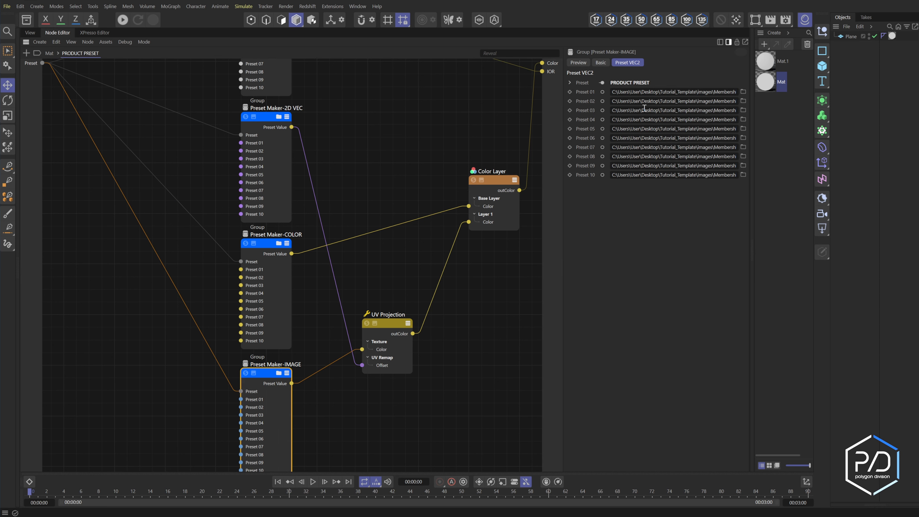
# Review how the preset makers feed the UV Projection and Color Layer nodes, and go back to the Mat level.
pyautogui.moveTo(437, 358); pyautogui.dragTo(424, 482, button='middle')
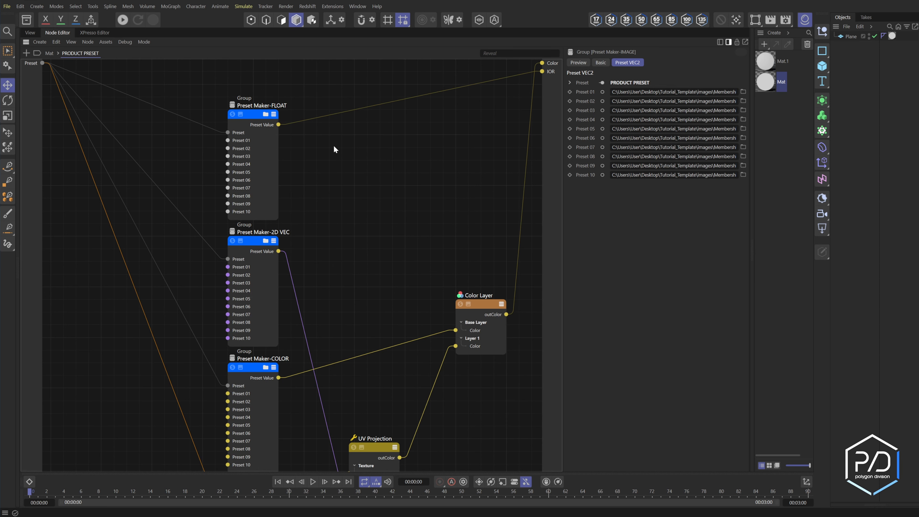
pyautogui.scroll(-3, 484, 267)
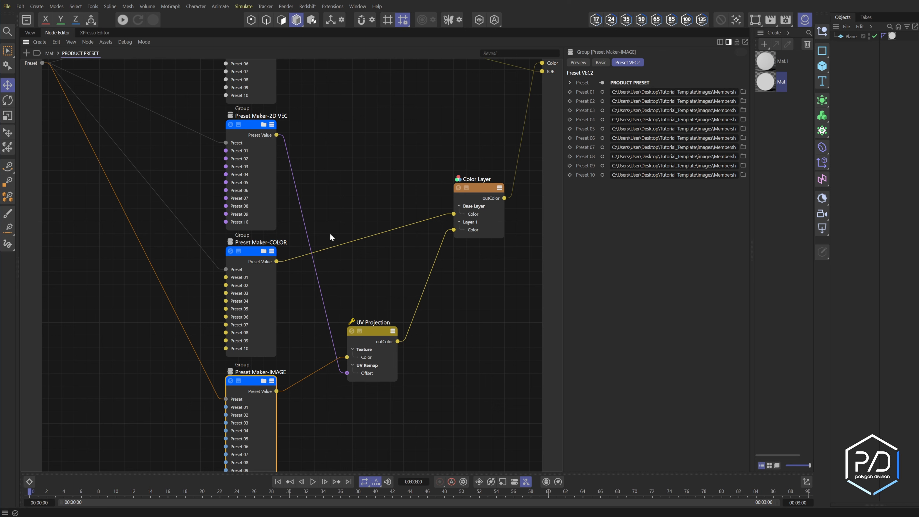
pyautogui.click(264, 145)
pyautogui.click(361, 120)
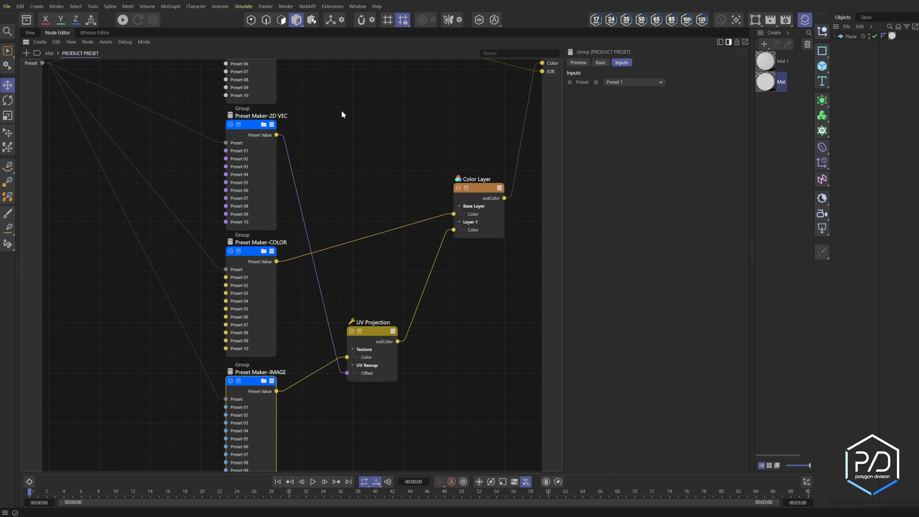
pyautogui.click(49, 54)
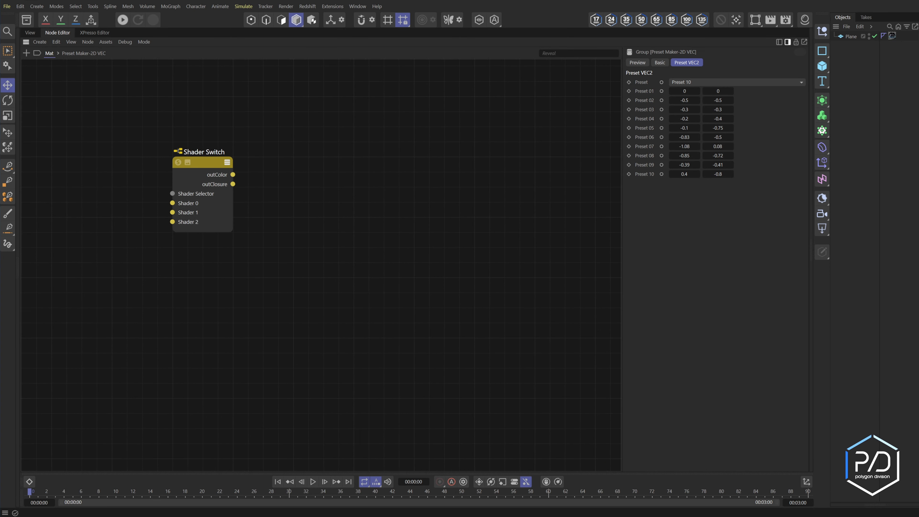
# Select the Shader Switch node to inspect its selector and shader inputs.
pyautogui.moveTo(181, 220); pyautogui.dragTo(304, 237, button='middle')
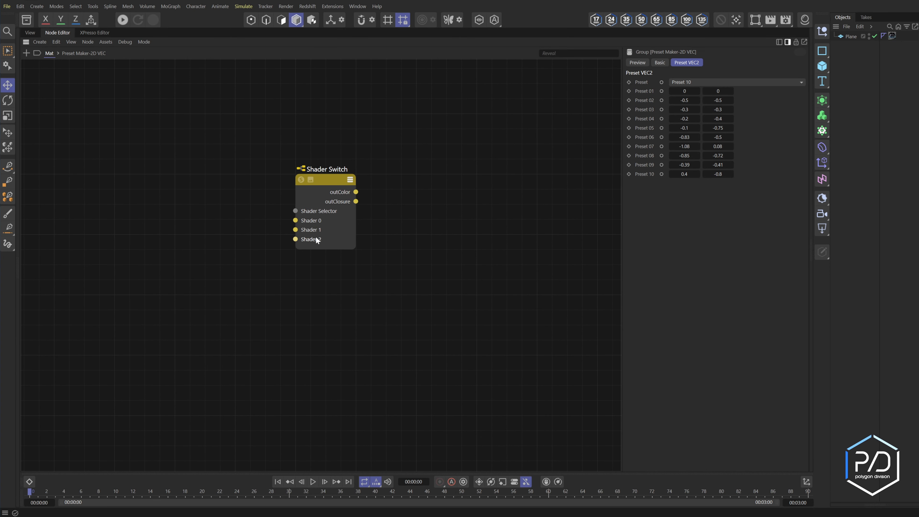
pyautogui.click(327, 180)
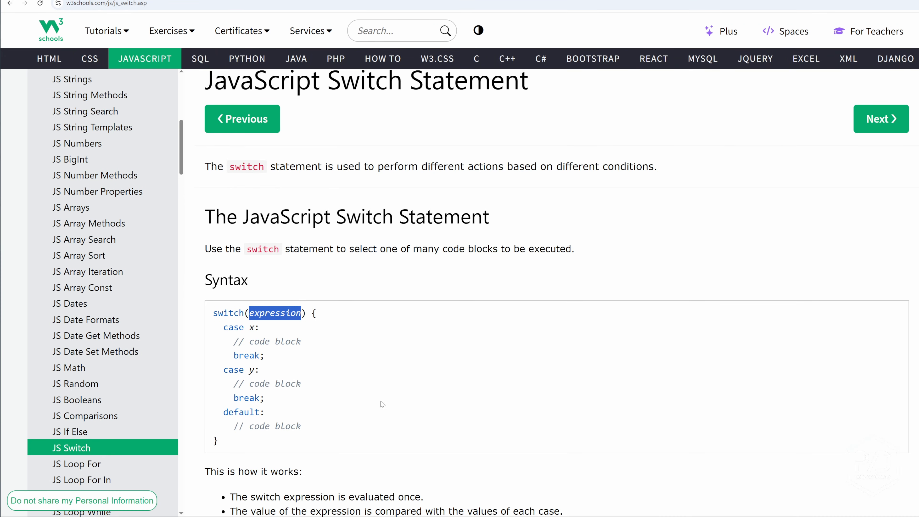
# Read the syntax and weekday example on the W3Schools JavaScript Switch Statement page in the browser, highlighting the expression and case blocks.
pyautogui.click(369, 403)
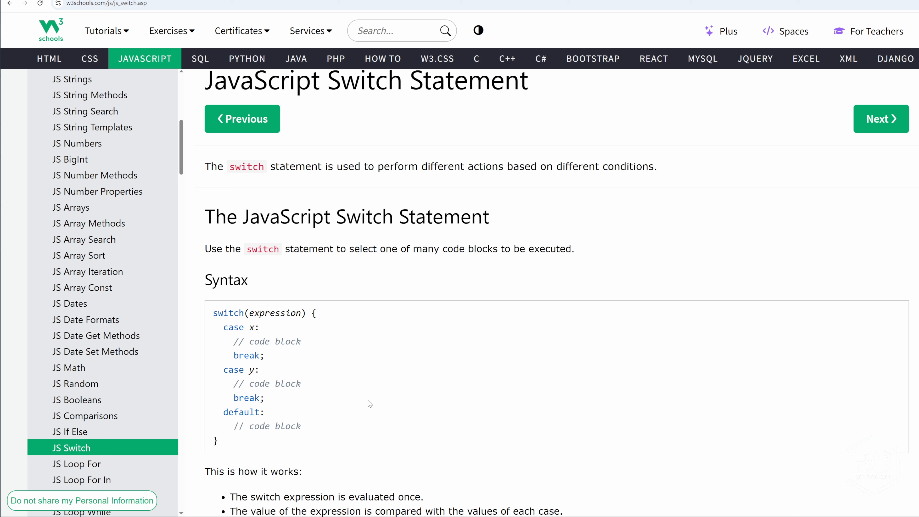
pyautogui.moveTo(301, 313); pyautogui.dragTo(250, 314)
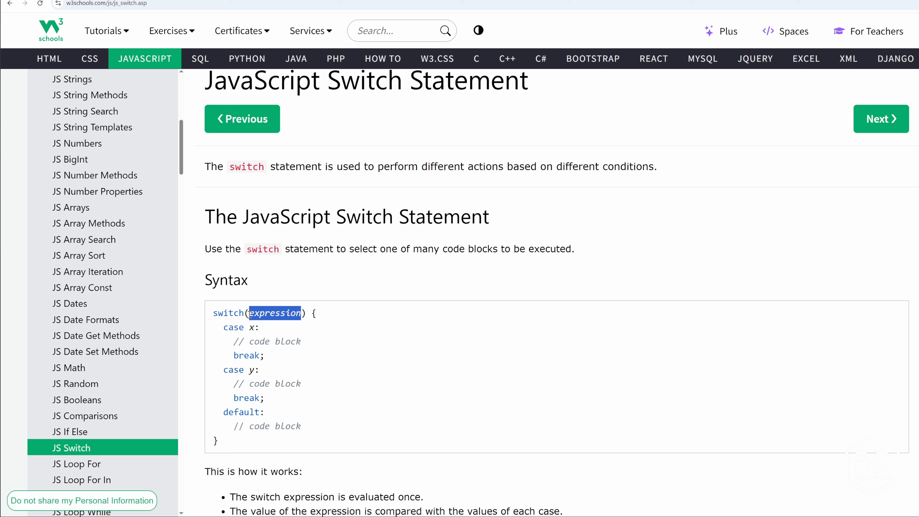
pyautogui.click(252, 313)
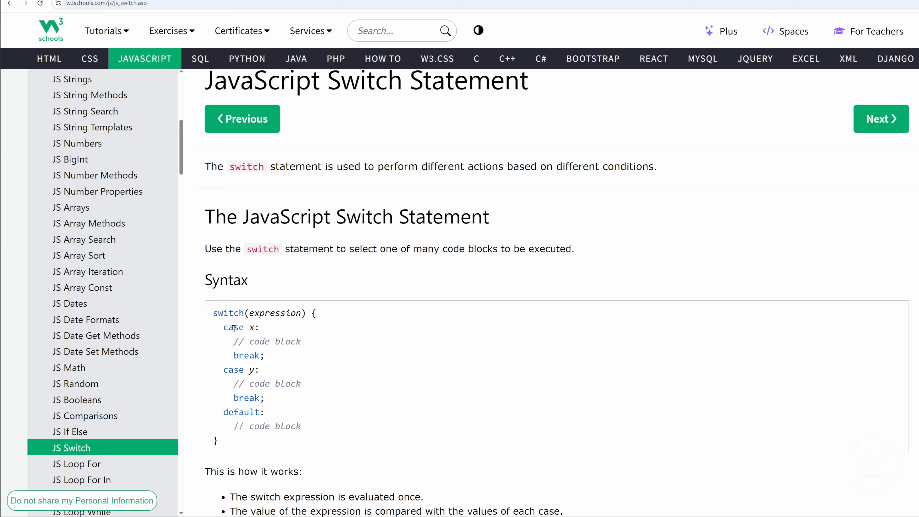
pyautogui.moveTo(219, 328); pyautogui.dragTo(304, 343)
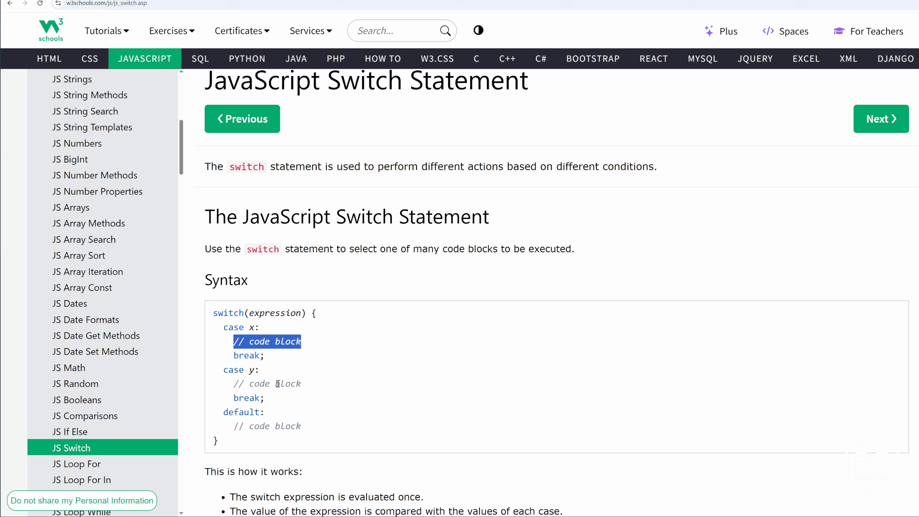
pyautogui.click(296, 383)
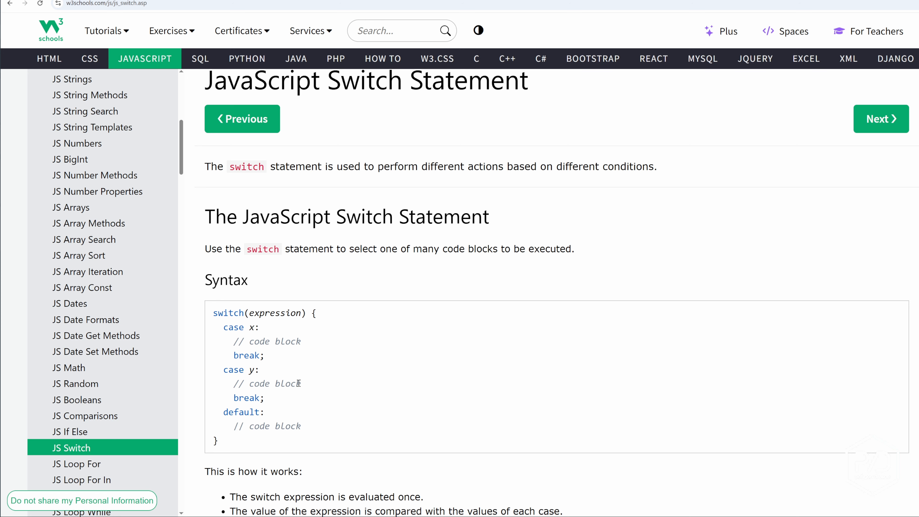
pyautogui.moveTo(275, 383); pyautogui.dragTo(565, 511)
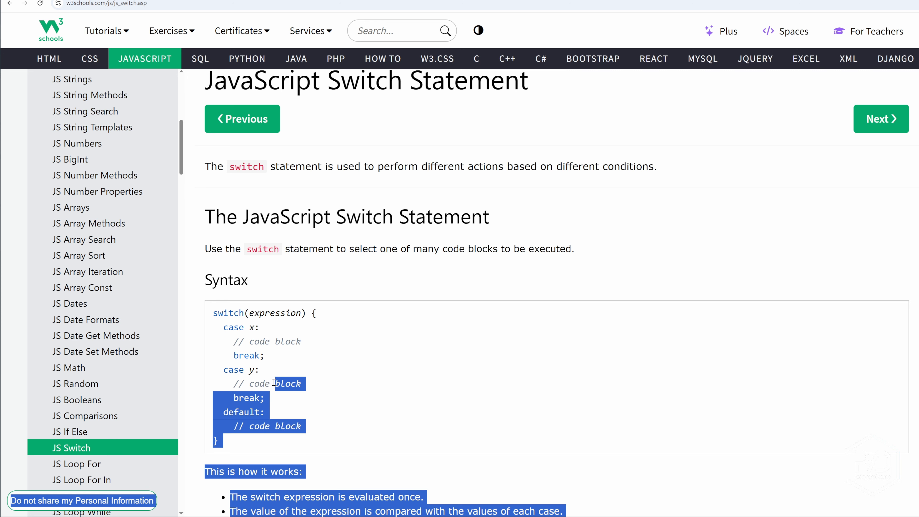
pyautogui.click(247, 424)
pyautogui.scroll(-8, 247, 402)
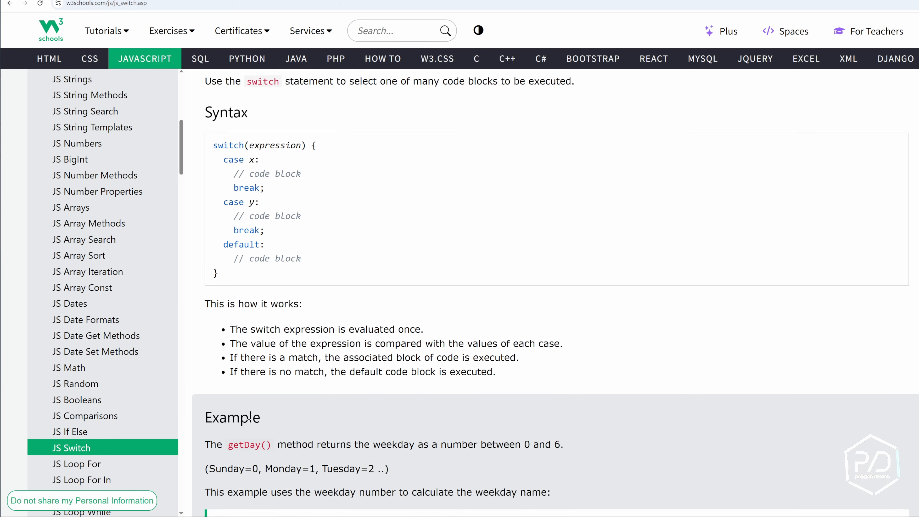
pyautogui.scroll(-3, 251, 415)
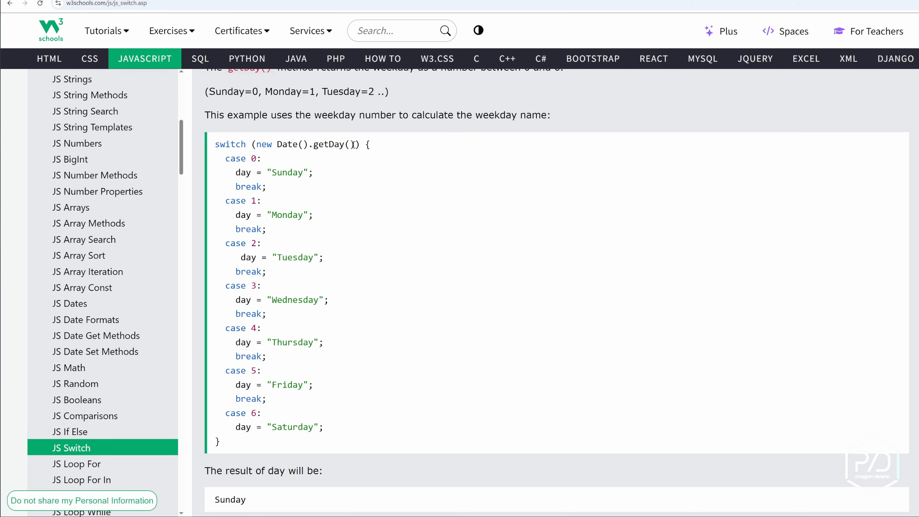
pyautogui.moveTo(354, 144); pyautogui.dragTo(309, 145)
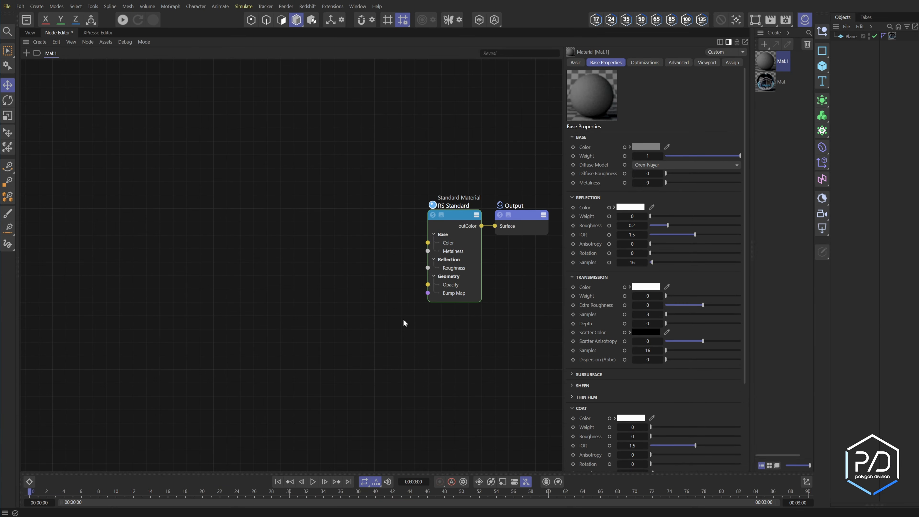
# Create a new empty group named Preset-FLOAT in the Mat.1 graph and collapse its preview.
pyautogui.rightClick(310, 265)
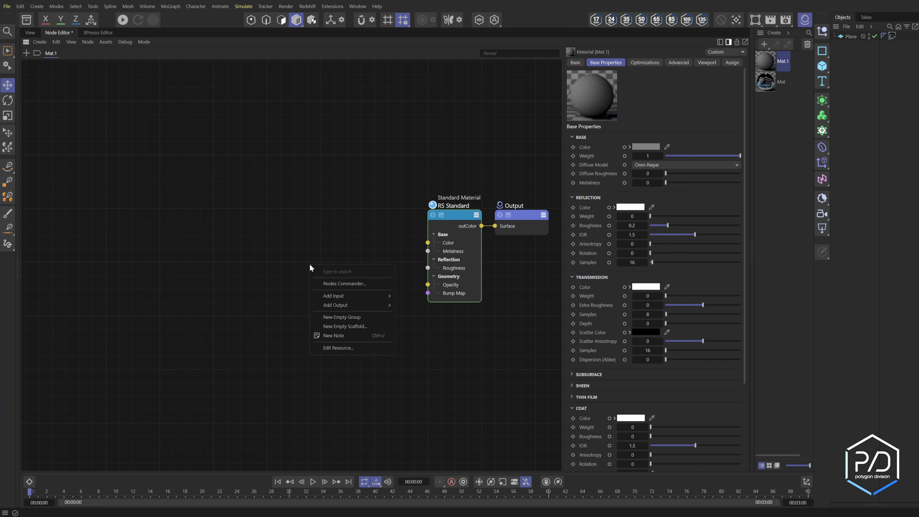
pyautogui.click(329, 314)
pyautogui.write('Preset-FLOAT')
pyautogui.press('Return')
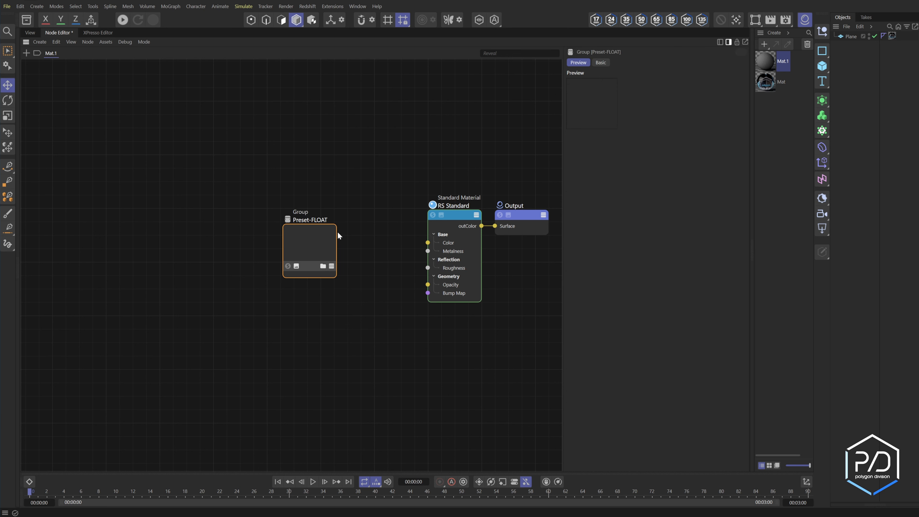
pyautogui.click(296, 267)
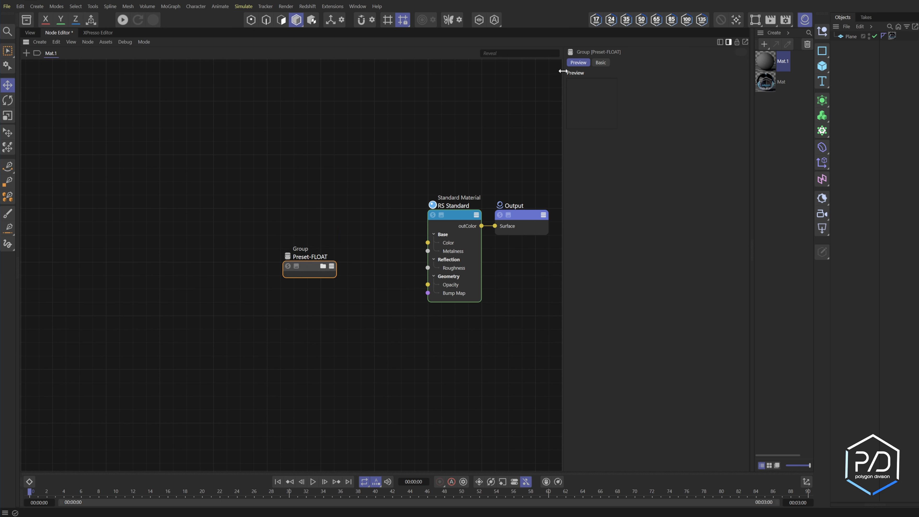
# Open the Preset-FLOAT group and add a Shader Switch node inside it.
pyautogui.doubleClick(311, 267)
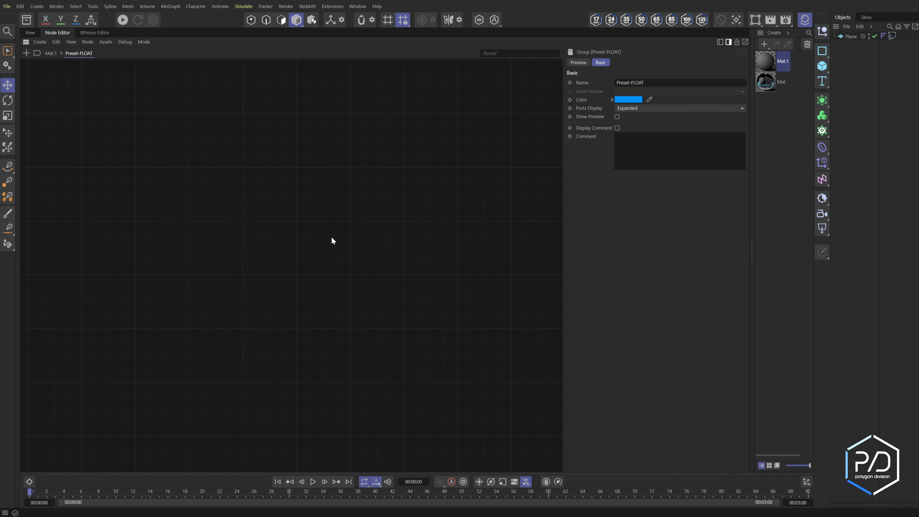
pyautogui.doubleClick(333, 220)
pyautogui.write('swit')
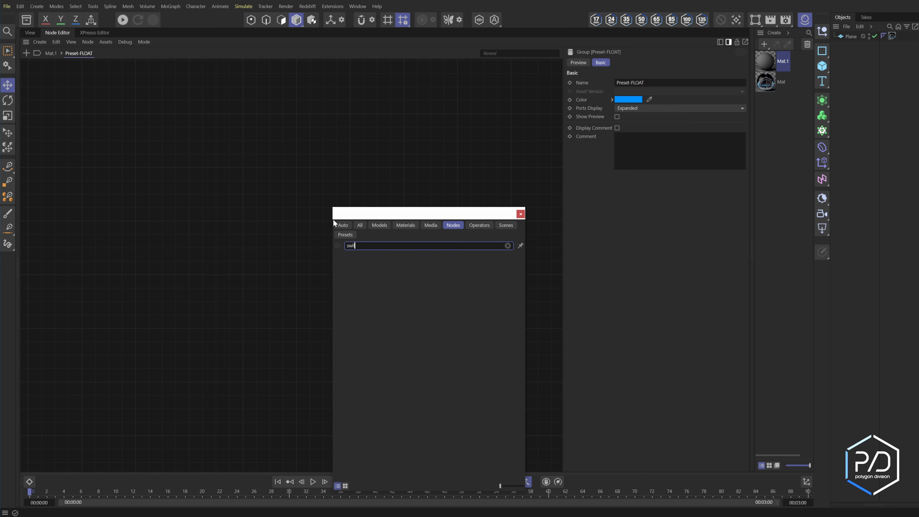
pyautogui.press('Down')
pyautogui.press('Down')
pyautogui.press('Down')
pyautogui.press('Down')
pyautogui.press('Down')
pyautogui.press('Return')
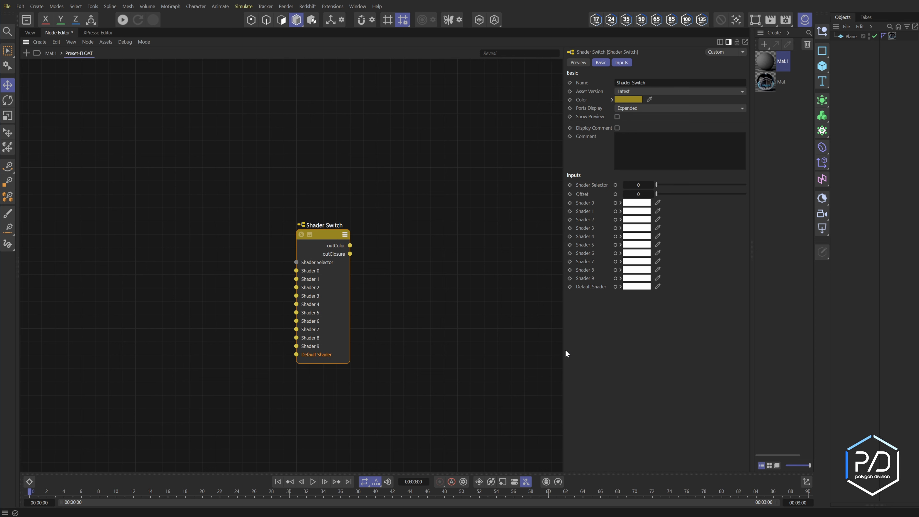
# Rename the Shader Switch node as Preset Switch.
pyautogui.doubleClick(323, 218)
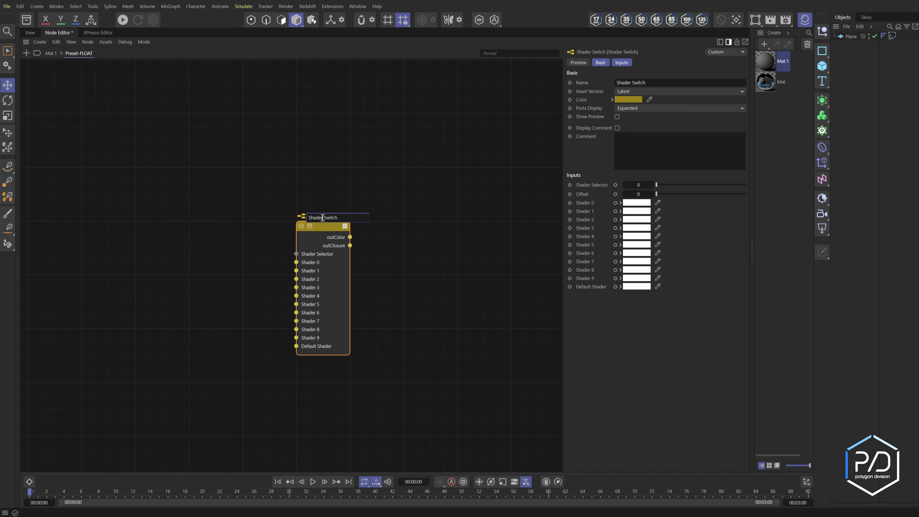
pyautogui.doubleClick(322, 217)
pyautogui.write('Preset')
pyautogui.press('Return')
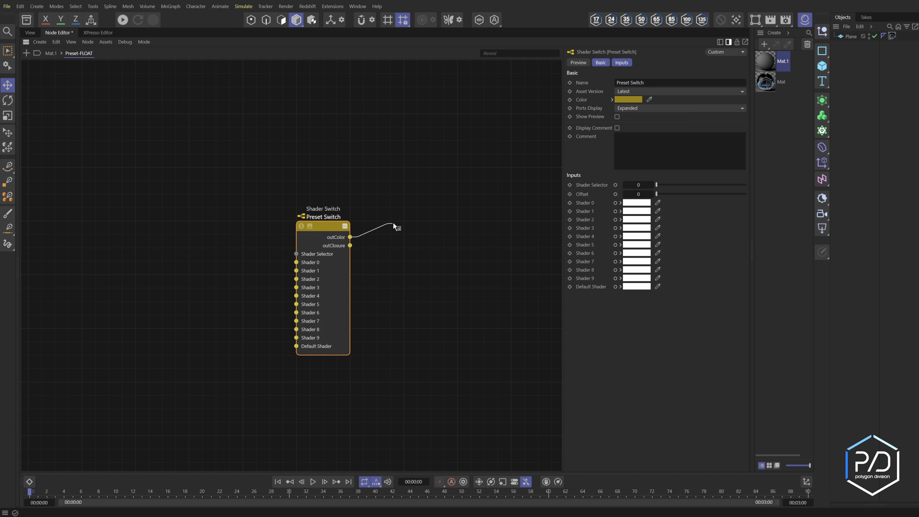
# Expose the Preset Switch's outColor as a group output and rename that port Preset Value.
pyautogui.moveTo(393, 224); pyautogui.dragTo(413, 222)
pyautogui.click(413, 222)
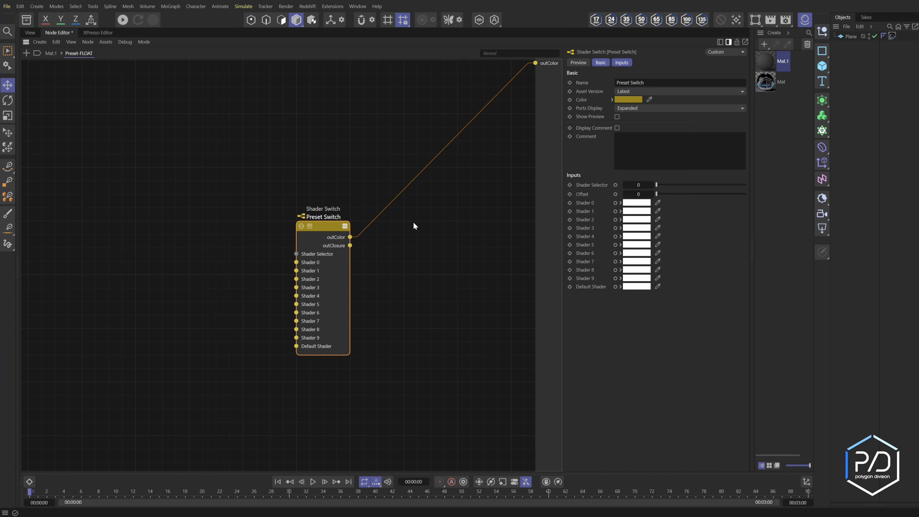
pyautogui.doubleClick(549, 64)
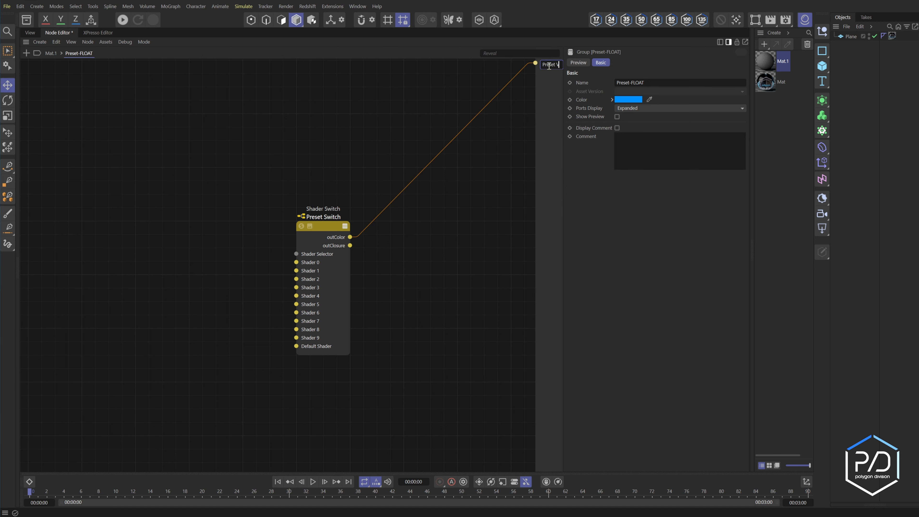
pyautogui.write('Preset Value')
pyautogui.press('Return')
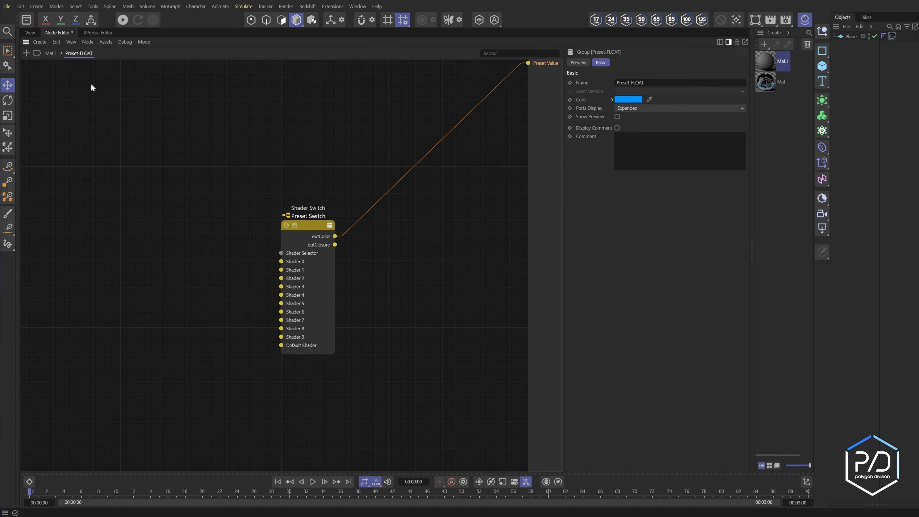
# At the Mat.1 level, connect Preset-FLOAT's Preset Value output to the RS Standard reflection IOR, and reopen the group.
pyautogui.click(51, 54)
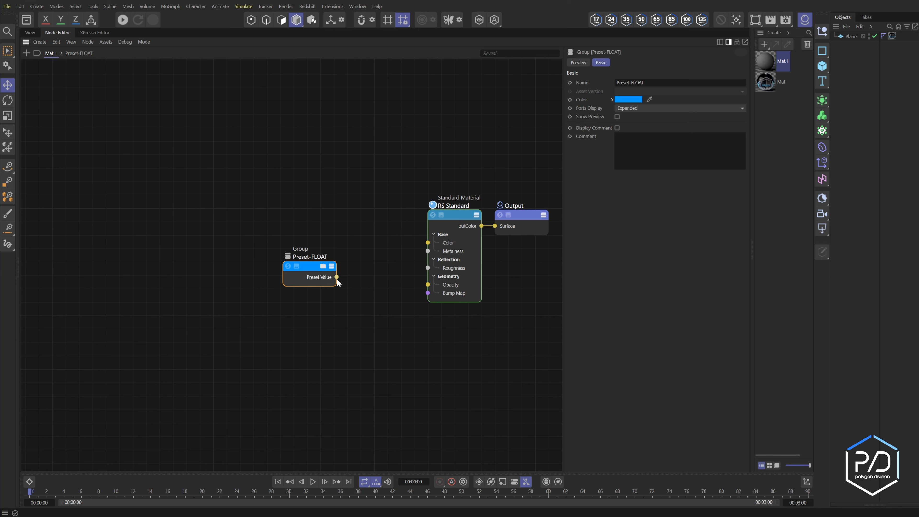
pyautogui.click(469, 277)
pyautogui.click(625, 63)
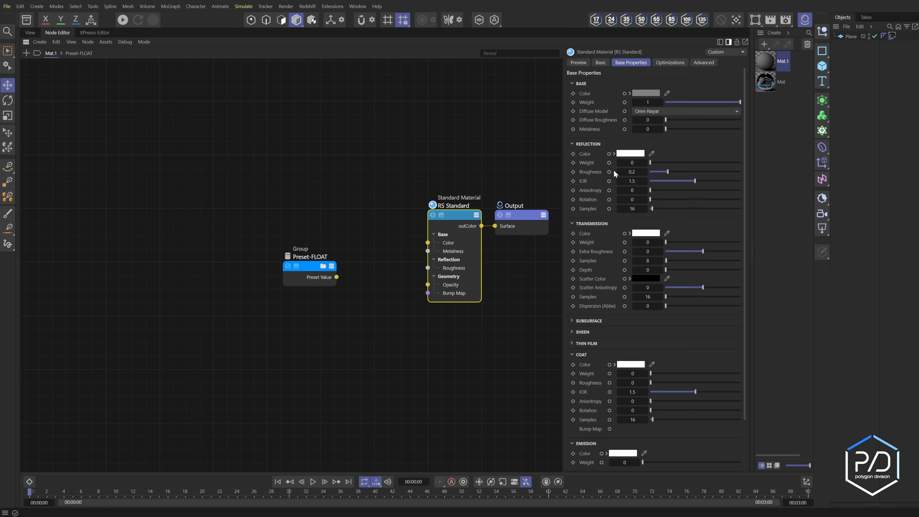
pyautogui.click(609, 181)
pyautogui.moveTo(427, 276); pyautogui.dragTo(336, 277)
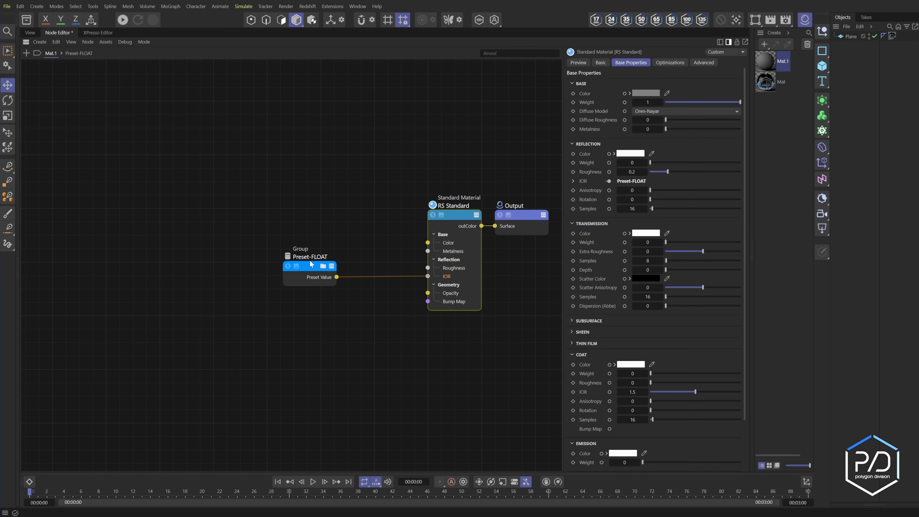
pyautogui.click(315, 270)
pyautogui.doubleClick(315, 268)
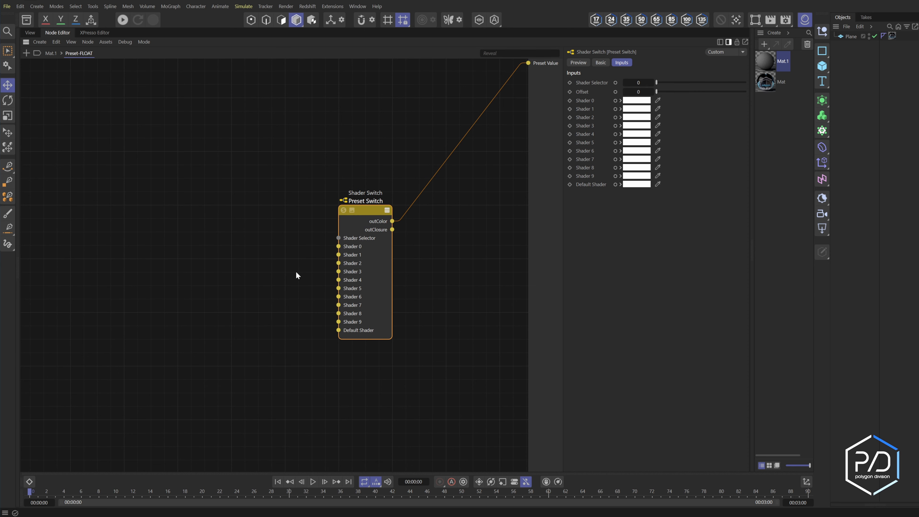
# Try exposing the Preset Switch's Shader 0 directly as a group input, inspect its parameter, and delete the port.
pyautogui.moveTo(338, 249); pyautogui.dragTo(282, 224)
pyautogui.click(292, 229)
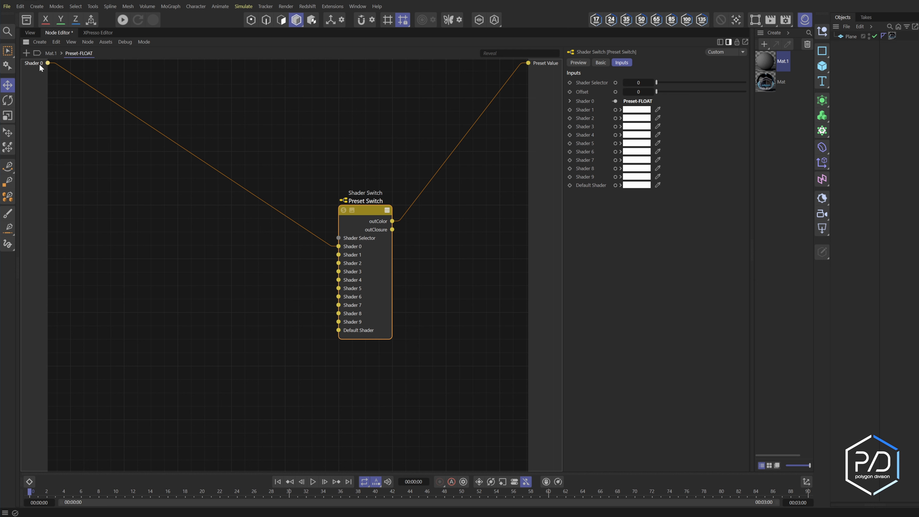
pyautogui.click(43, 65)
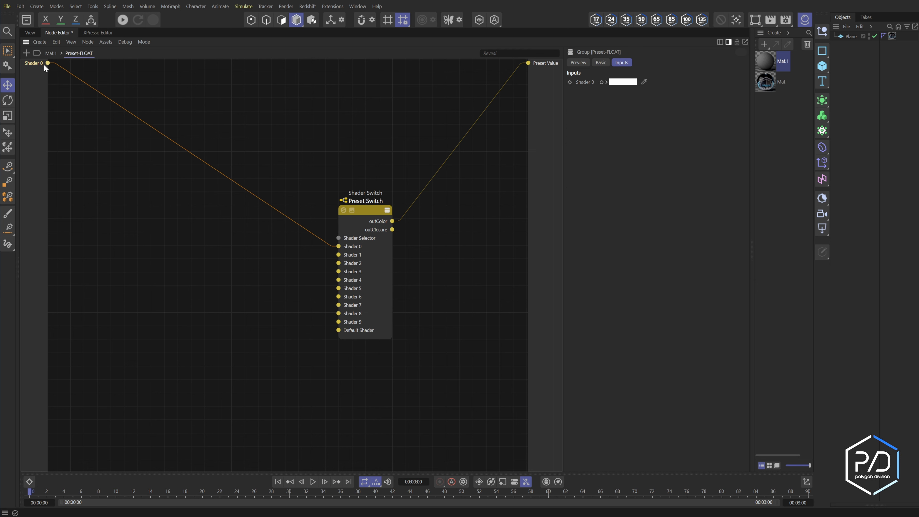
pyautogui.moveTo(284, 149); pyautogui.dragTo(235, 223)
pyautogui.press('Delete')
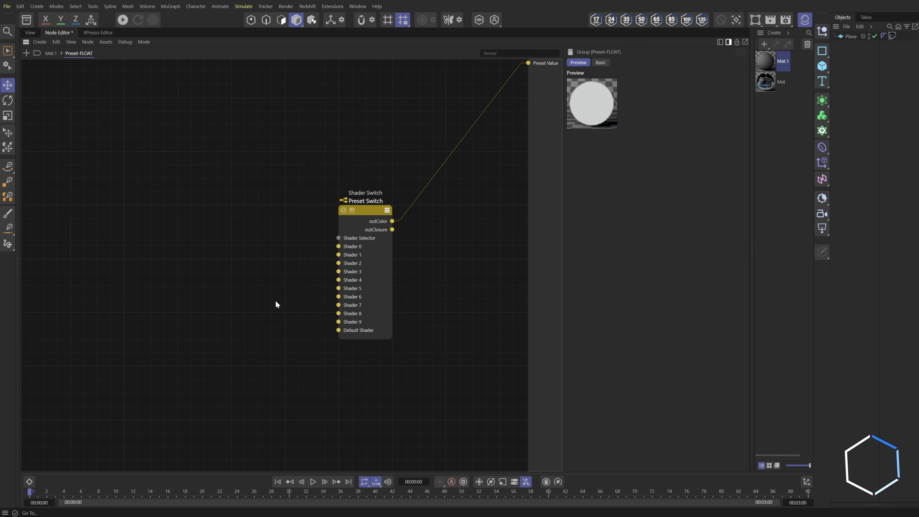
# Add a Float Value node beside the Preset Switch in the Preset-FLOAT group.
pyautogui.doubleClick(246, 180)
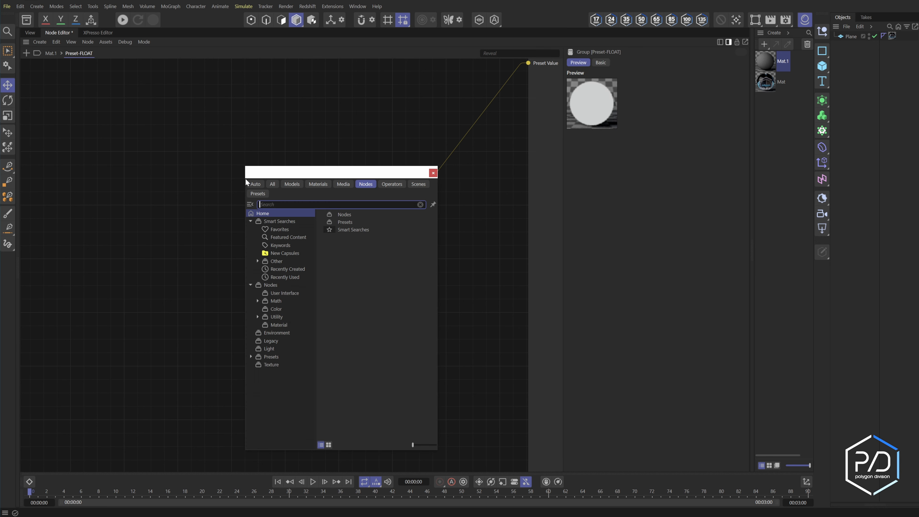
pyautogui.write('value')
pyautogui.press('Return')
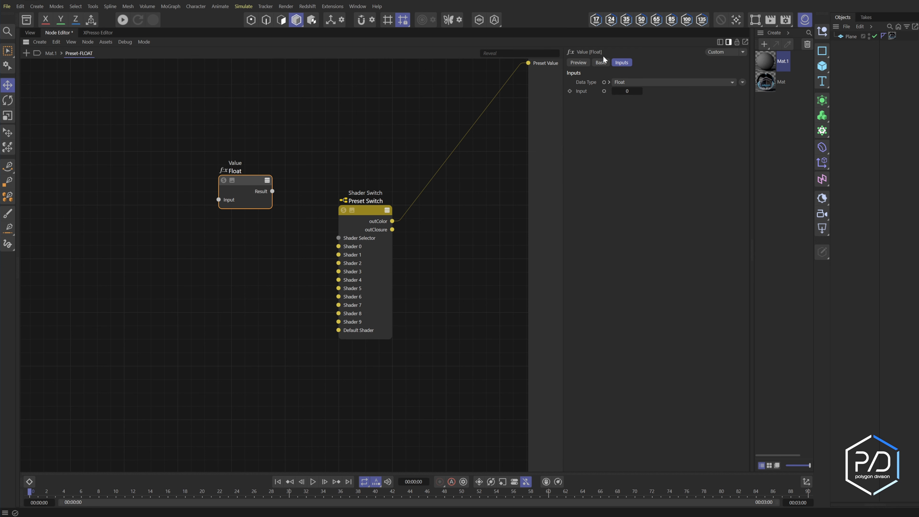
# Color the Value node red, rename it Preset 01, and connect its result to Shader 0 of the Preset Switch.
pyautogui.click(601, 62)
pyautogui.doubleClick(237, 171)
pyautogui.write('Preset 01')
pyautogui.press('Return')
pyautogui.moveTo(261, 181); pyautogui.dragTo(338, 247)
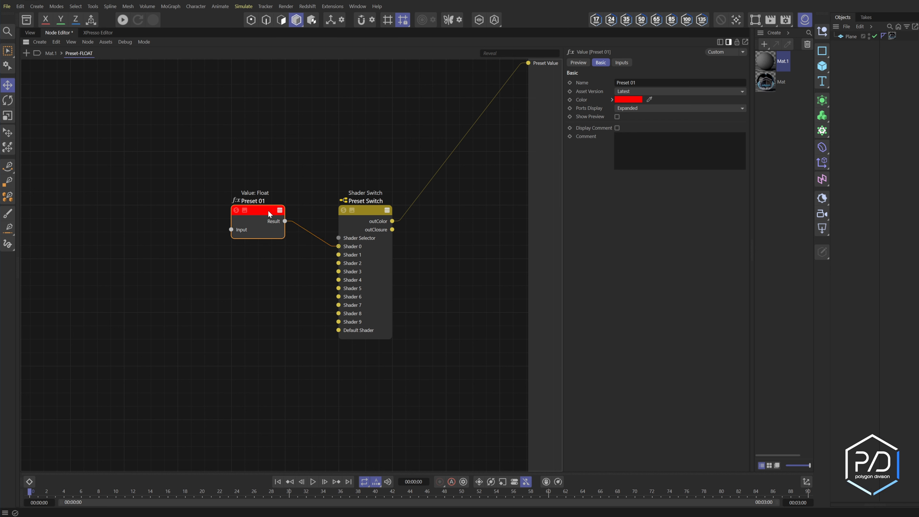
# Try the Vector and Int data types on the Preset 01 node, and restore Float.
pyautogui.click(622, 63)
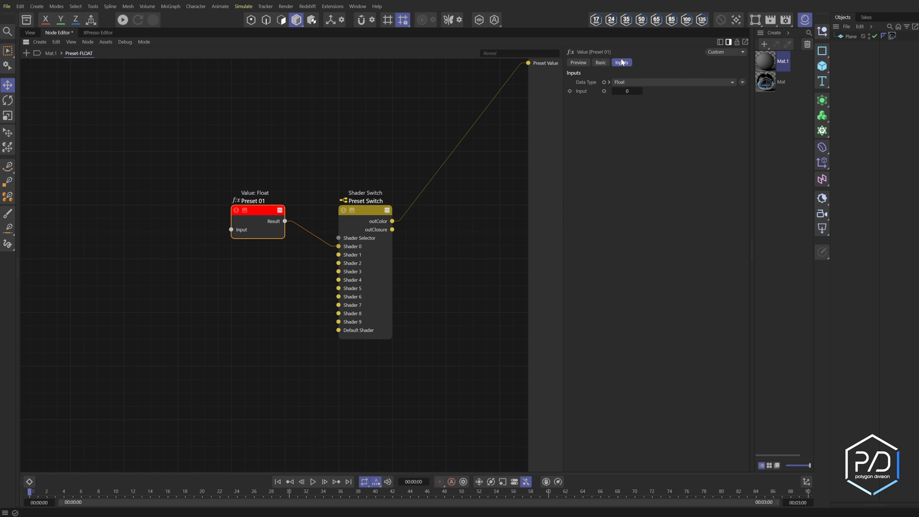
pyautogui.click(633, 82)
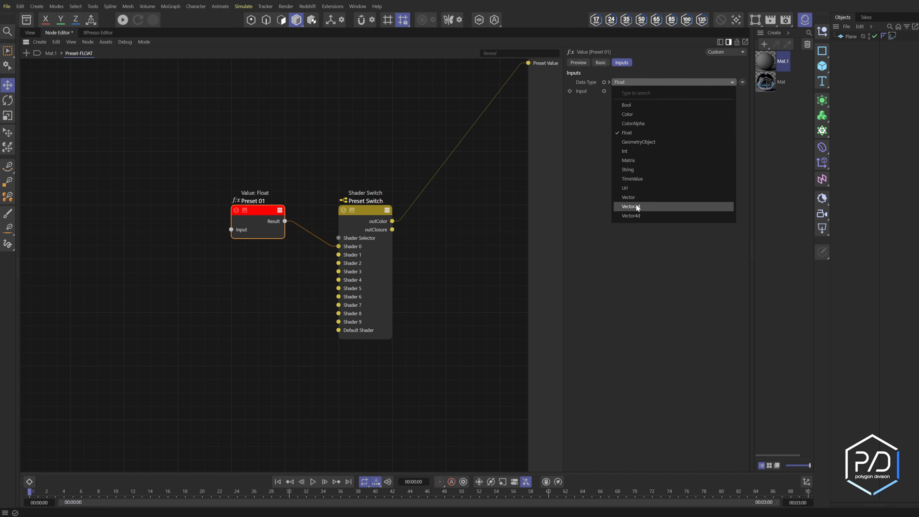
pyautogui.click(633, 197)
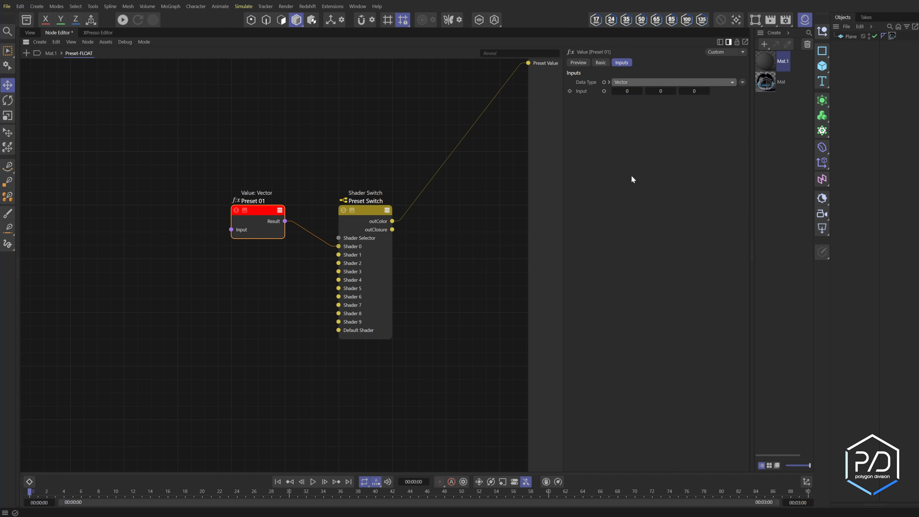
pyautogui.click(651, 84)
pyautogui.click(640, 132)
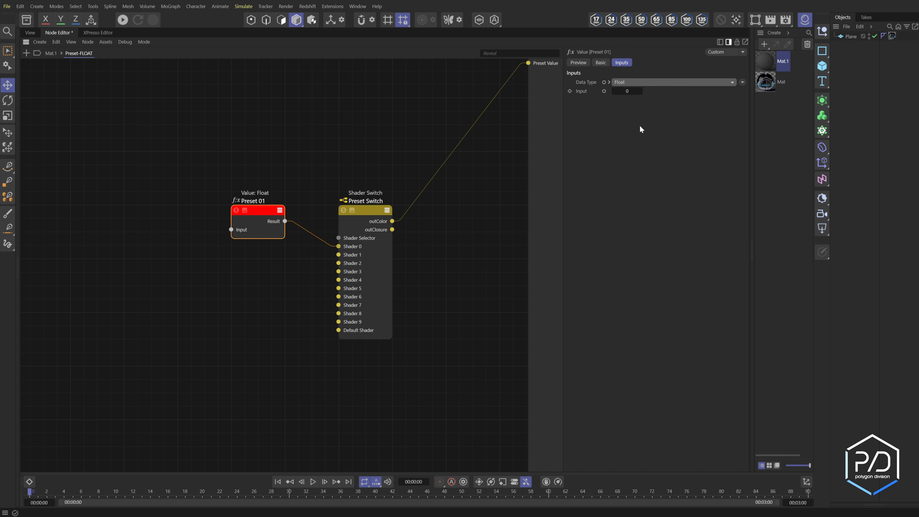
pyautogui.click(642, 83)
pyautogui.click(637, 151)
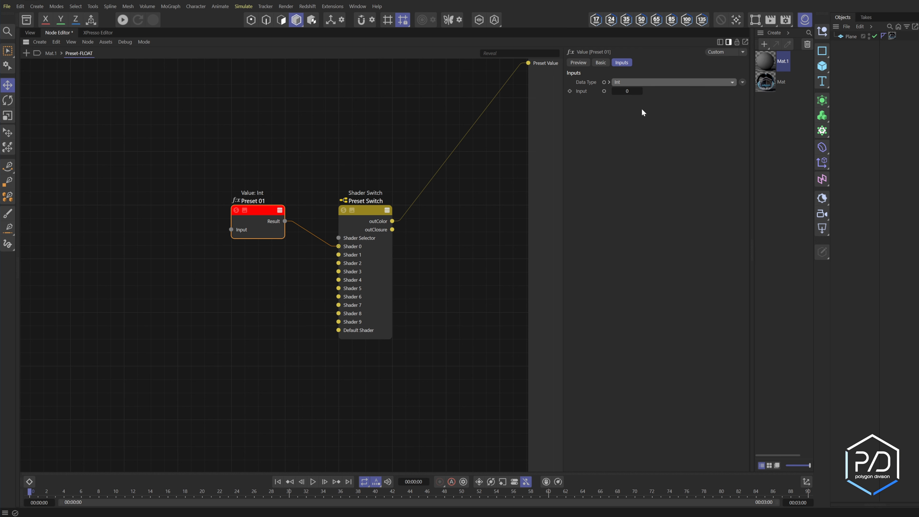
pyautogui.click(641, 82)
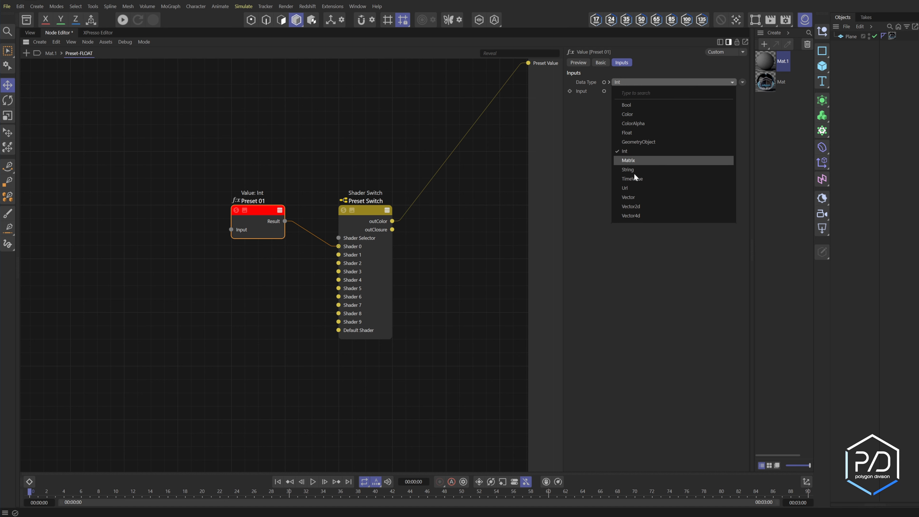
pyautogui.click(628, 134)
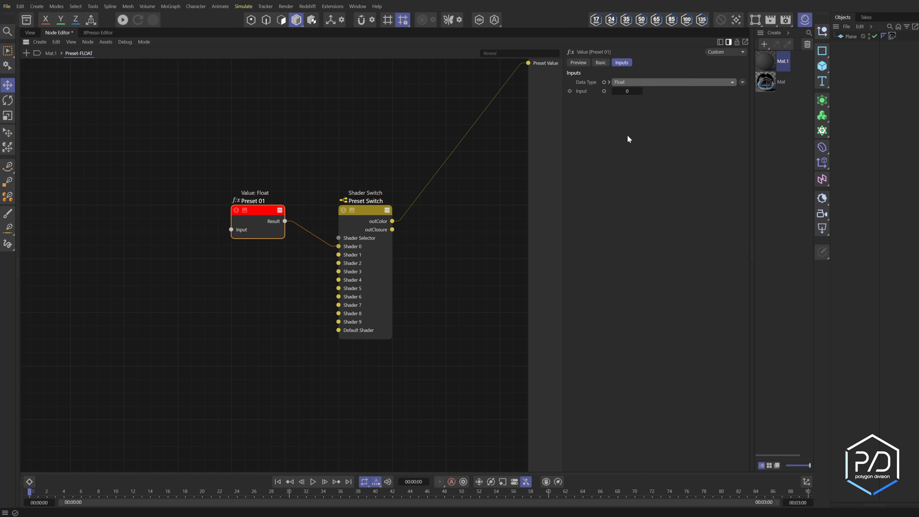
# Expose Preset 01's input as a group input and return to the Mat.1 level to view it on the group.
pyautogui.moveTo(259, 215); pyautogui.dragTo(297, 176, button='middle')
pyautogui.moveTo(269, 190); pyautogui.dragTo(235, 182)
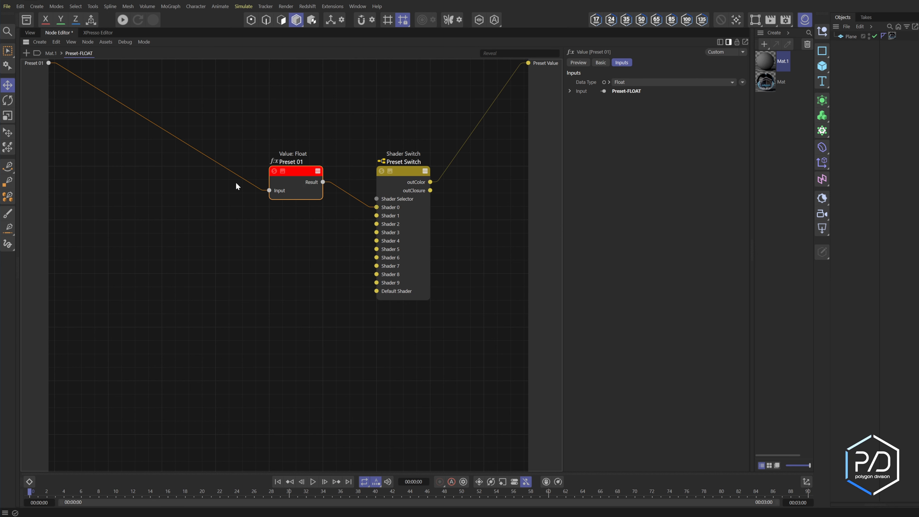
pyautogui.click(51, 53)
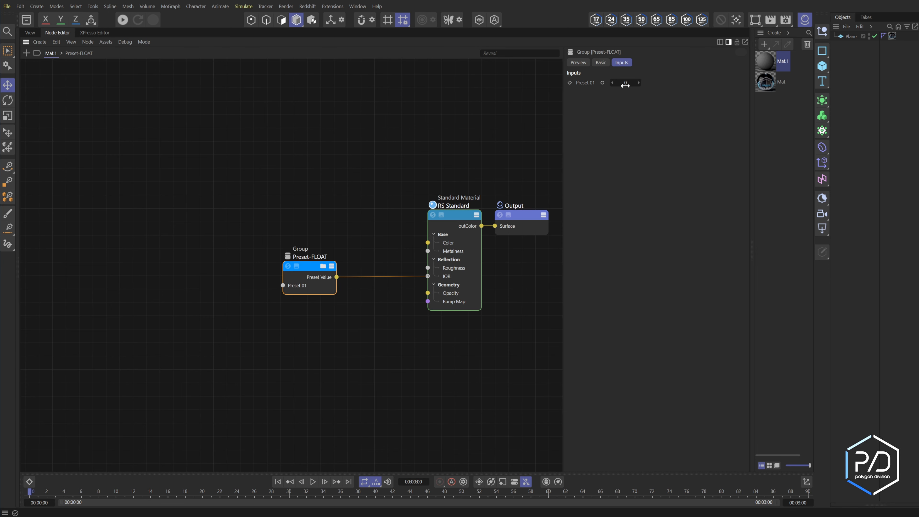
# Reopen the Preset-FLOAT group and make five copies of the Preset 01 node stacked below the original.
pyautogui.click(323, 267)
pyautogui.click(295, 264)
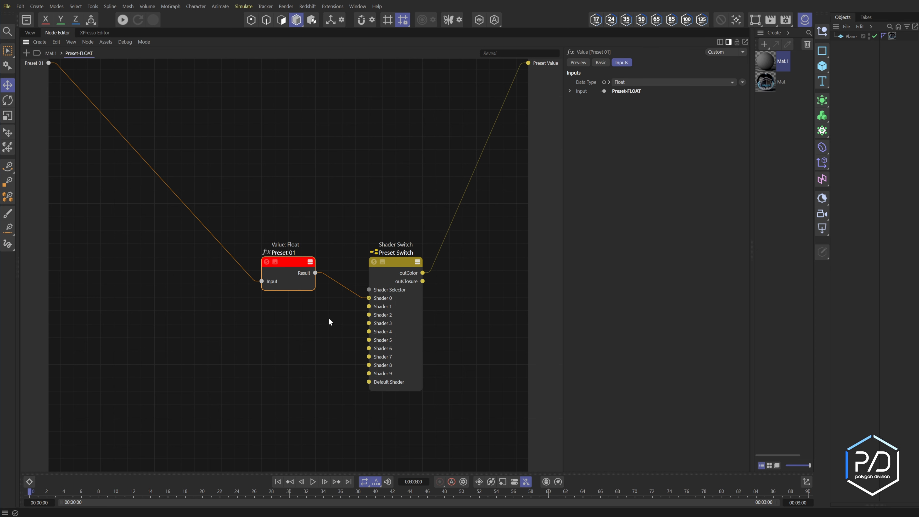
pyautogui.moveTo(297, 261); pyautogui.dragTo(329, 180, button='middle')
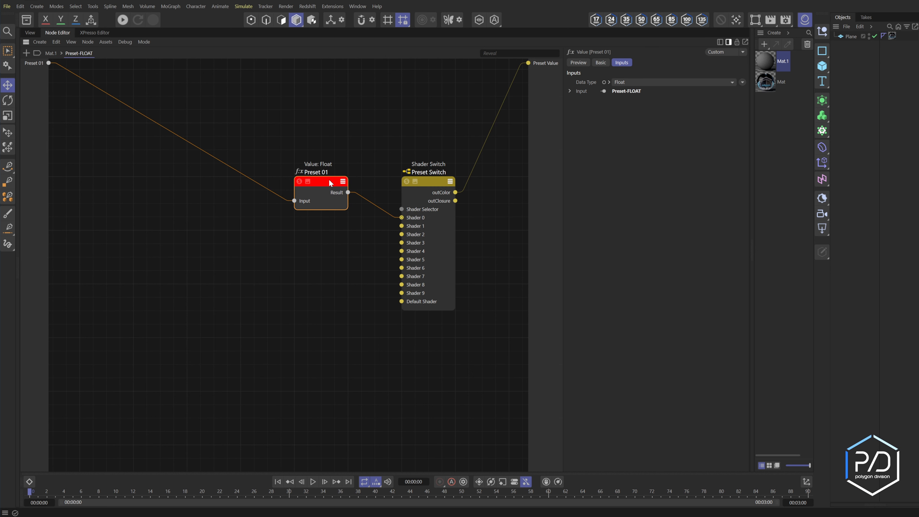
pyautogui.keyDown('ctrl'); pyautogui.moveTo(329, 179); pyautogui.dragTo(320, 433); pyautogui.keyUp('ctrl')
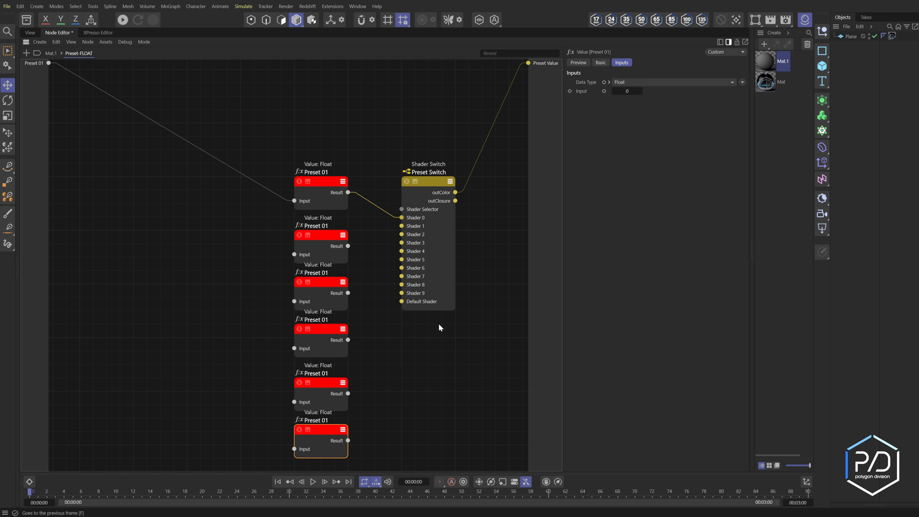
# Connect the results of the five copied Value nodes to Shader 1 through Shader 5 of the Preset Switch in order.
pyautogui.moveTo(347, 246); pyautogui.dragTo(402, 226)
pyautogui.moveTo(348, 293); pyautogui.dragTo(402, 234)
pyautogui.moveTo(402, 243); pyautogui.dragTo(348, 340)
pyautogui.moveTo(348, 394); pyautogui.dragTo(348, 440)
# Rename the first four copied Value nodes Preset 02 through Preset 05 in order, and delete the surplus sixth node.
pyautogui.doubleClick(329, 226)
pyautogui.press('BackSpace')
pyautogui.write('2')
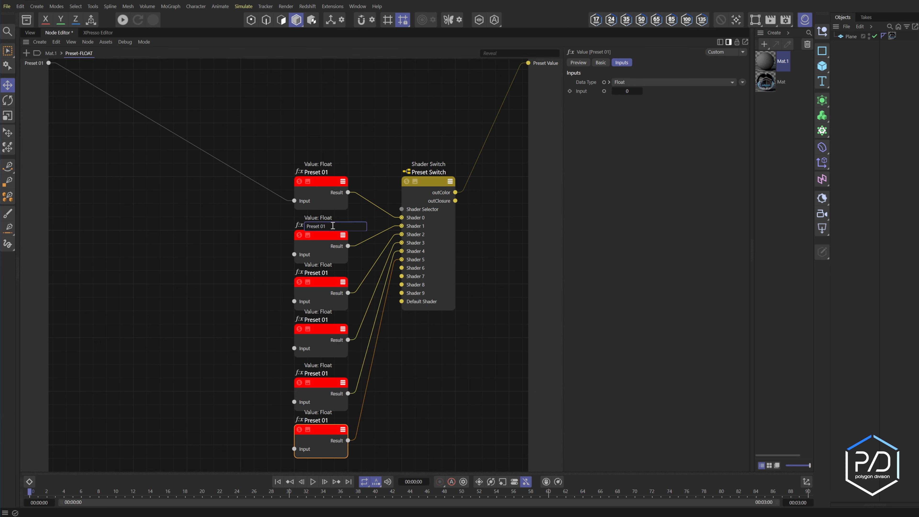
pyautogui.doubleClick(331, 274)
pyautogui.press('BackSpace')
pyautogui.write('3')
pyautogui.doubleClick(329, 320)
pyautogui.press('BackSpace')
pyautogui.write('4')
pyautogui.doubleClick(329, 373)
pyautogui.press('BackSpace')
pyautogui.write('5')
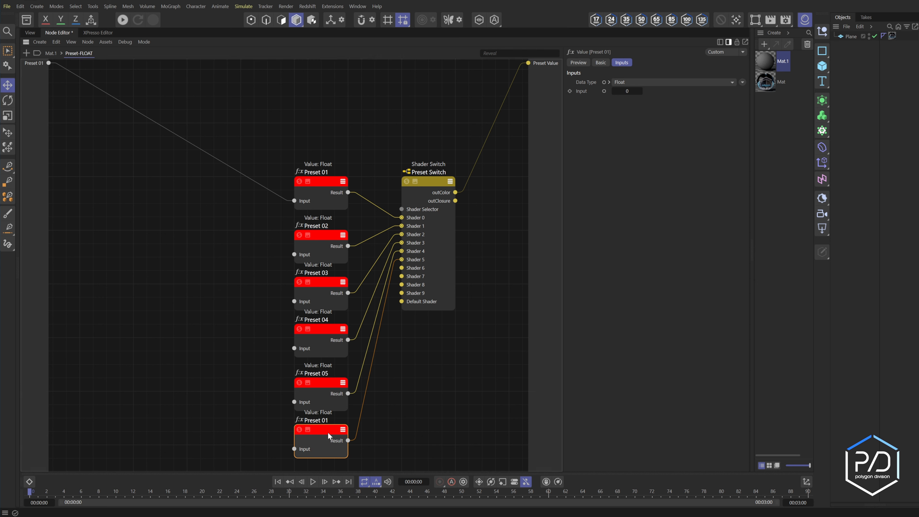
pyautogui.press('Delete')
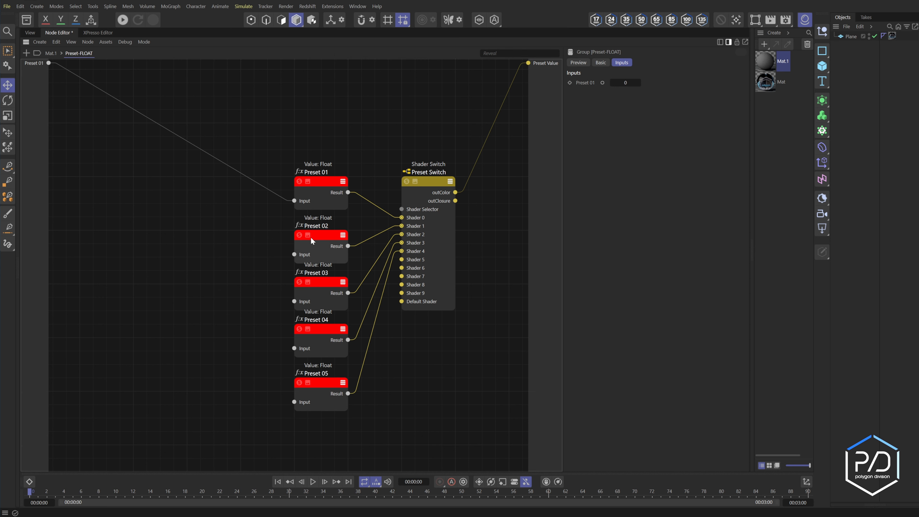
# Expose the inputs of Preset 02 through Preset 05 as group inputs and return to the Mat.1 level.
pyautogui.moveTo(272, 251); pyautogui.dragTo(271, 252)
pyautogui.click(280, 260)
pyautogui.moveTo(294, 301); pyautogui.dragTo(273, 286)
pyautogui.click(277, 292)
pyautogui.moveTo(294, 348); pyautogui.dragTo(270, 337)
pyautogui.click(275, 348)
pyautogui.moveTo(295, 402); pyautogui.dragTo(278, 378)
pyautogui.click(282, 384)
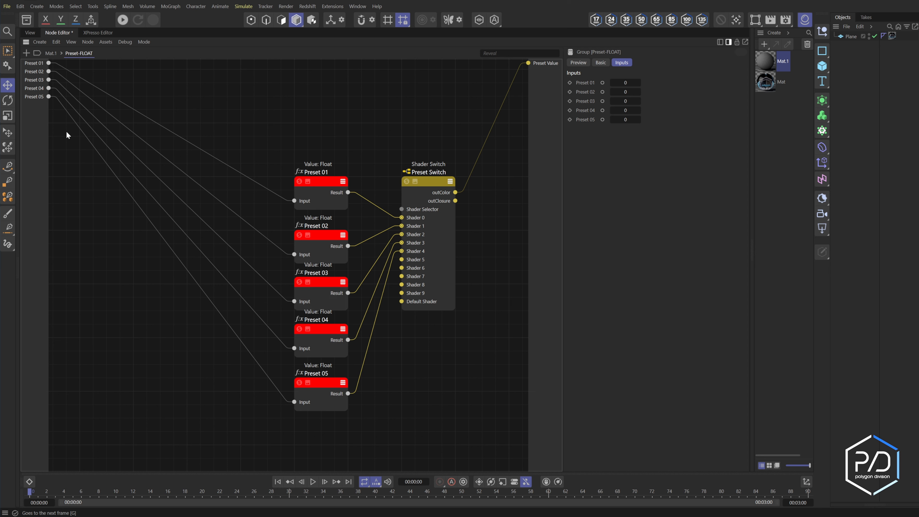
pyautogui.click(51, 53)
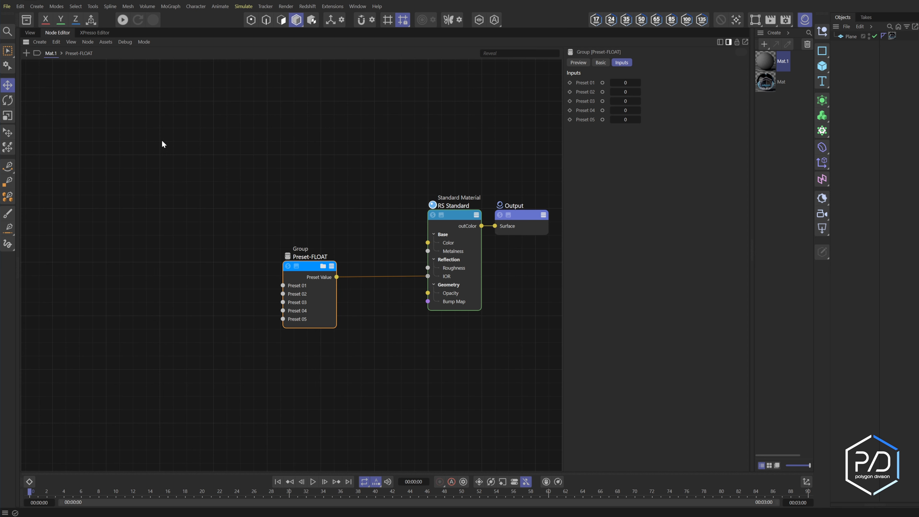
pyautogui.moveTo(287, 226); pyautogui.dragTo(314, 279)
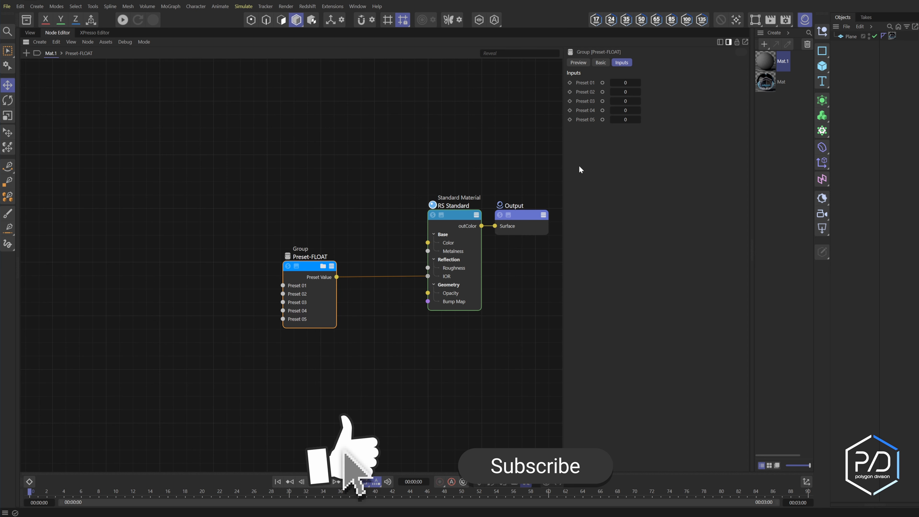
# Expose the Preset Switch's Shader Selector as a Preset-FLOAT group input, move it above Preset 01, and return to the Mat.1 level.
pyautogui.doubleClick(324, 267)
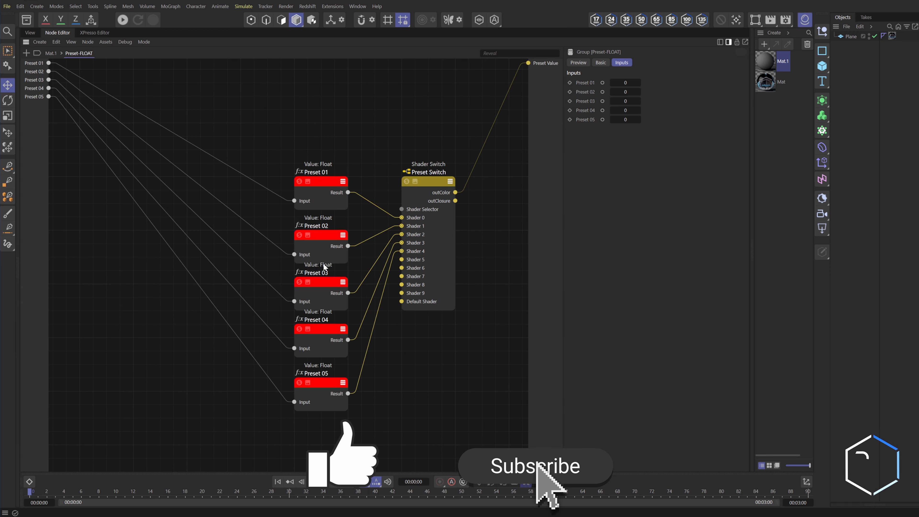
pyautogui.doubleClick(402, 209)
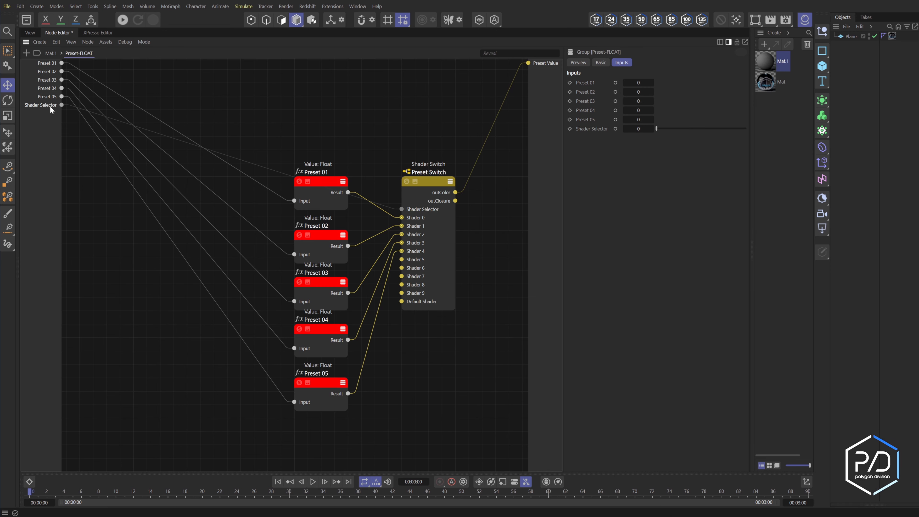
pyautogui.moveTo(50, 106); pyautogui.dragTo(47, 60)
pyautogui.click(51, 54)
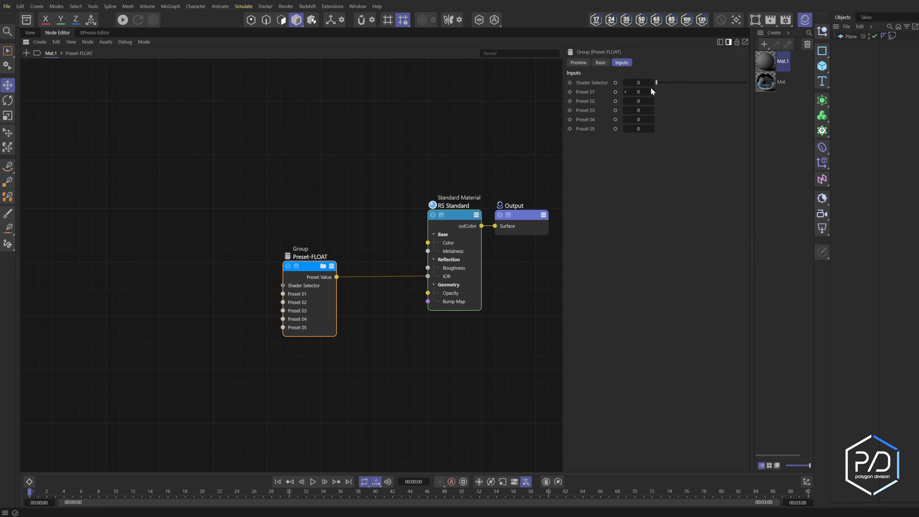
pyautogui.moveTo(657, 83)
pyautogui.mouseDown()
pyautogui.moveTo(675, 84)
pyautogui.moveTo(655, 82)
pyautogui.mouseUp()
# Edit the Preset-FLOAT group's resource, setting the Shader Selector's data type to Int and its user interface to Drop-Down.
pyautogui.rightClick(316, 303)
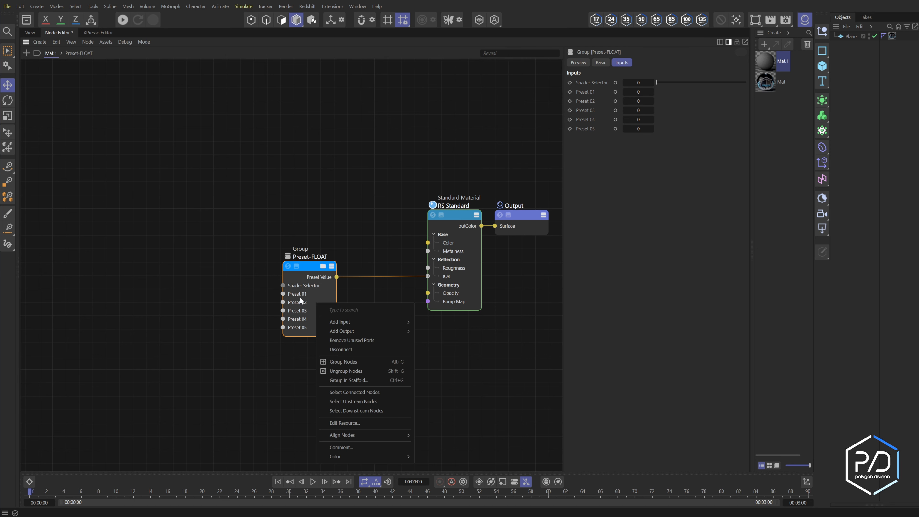
pyautogui.rightClick(325, 291)
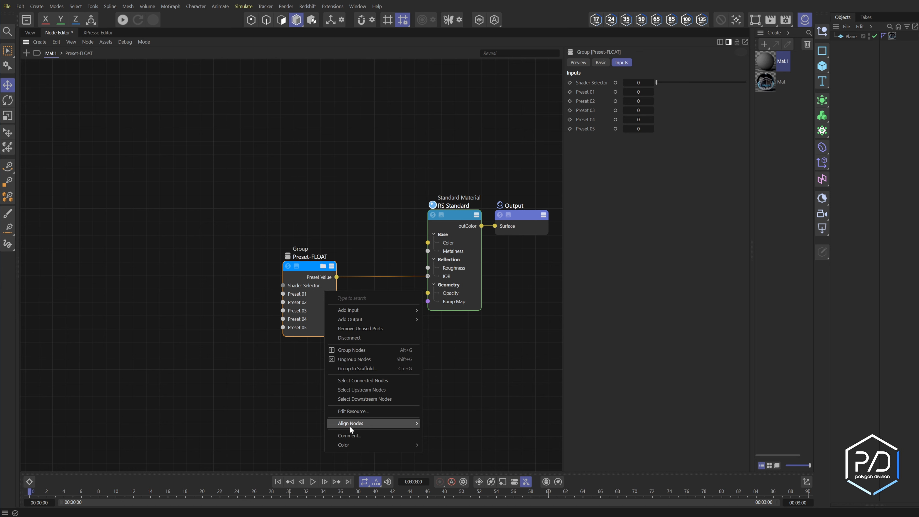
pyautogui.click(356, 410)
pyautogui.click(116, 138)
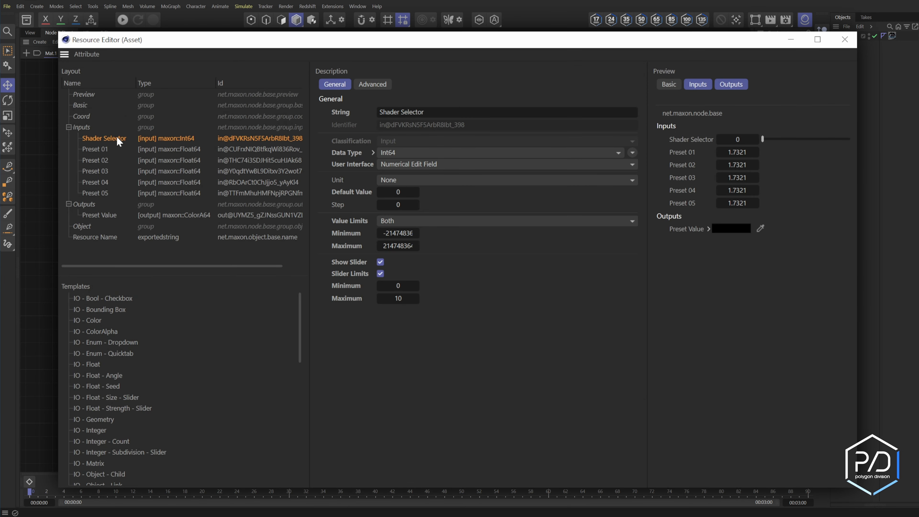
pyautogui.click(434, 152)
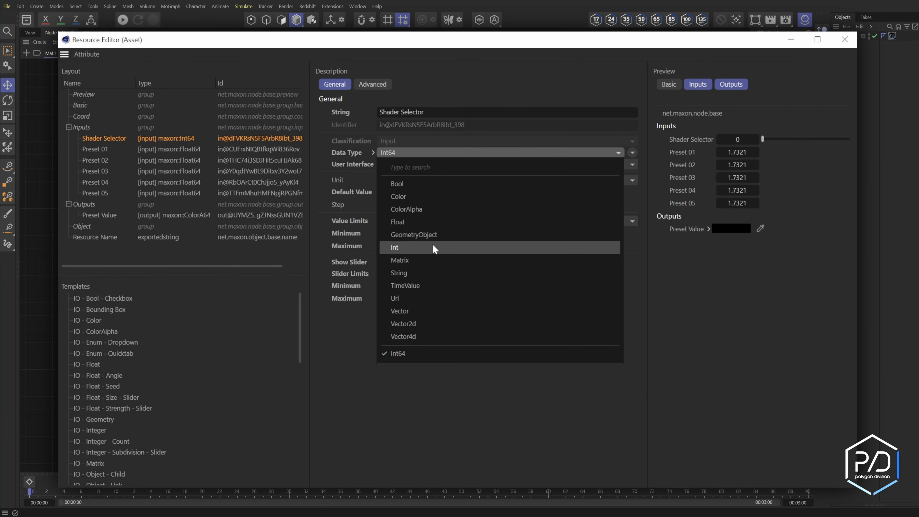
pyautogui.click(433, 247)
pyautogui.click(426, 164)
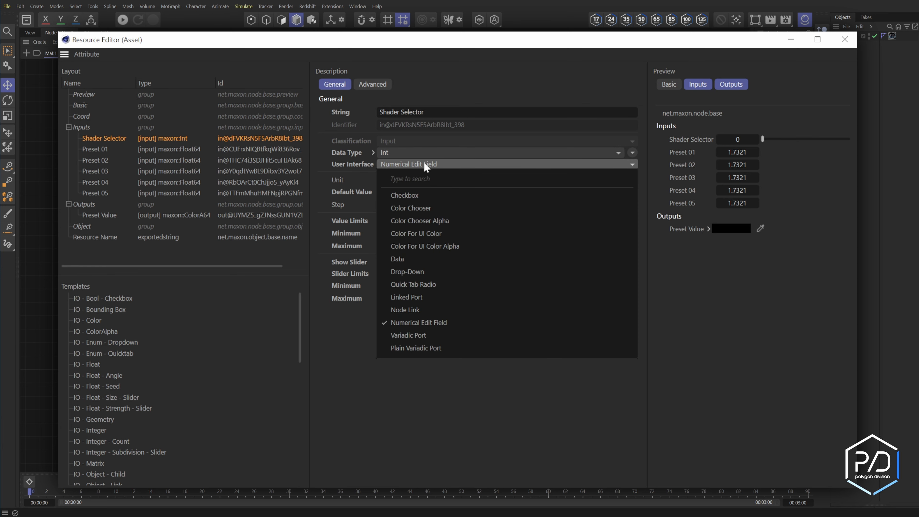
pyautogui.click(424, 267)
# Fill the Shader Selector's Enum List with one entry per line, from Preset 1:0 through Preset 5:4.
pyautogui.click(401, 181)
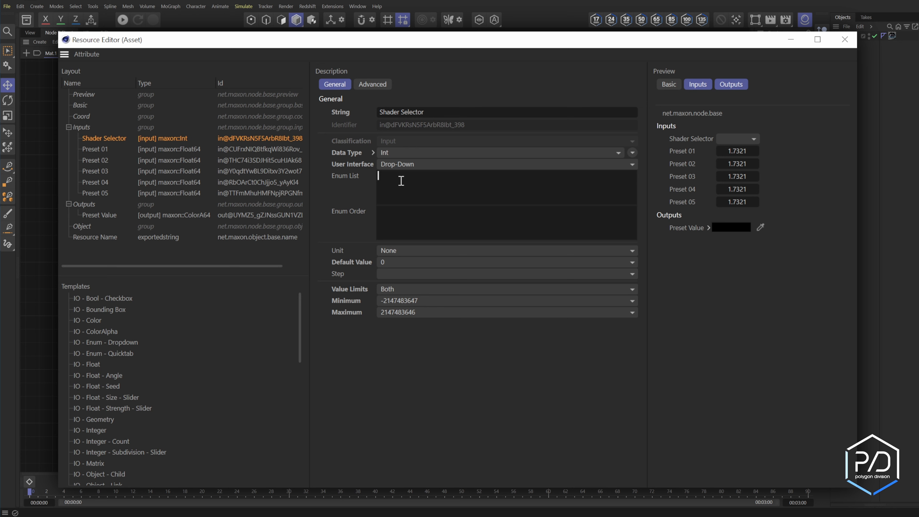
pyautogui.write('Preset 1:0 Preset 1')
pyautogui.press('Right')
pyautogui.hotkey('shift', 'Home')
pyautogui.hotkey('ctrl', 'c')
pyautogui.press('End')
pyautogui.press('Return')
pyautogui.hotkey('ctrl', 'v')
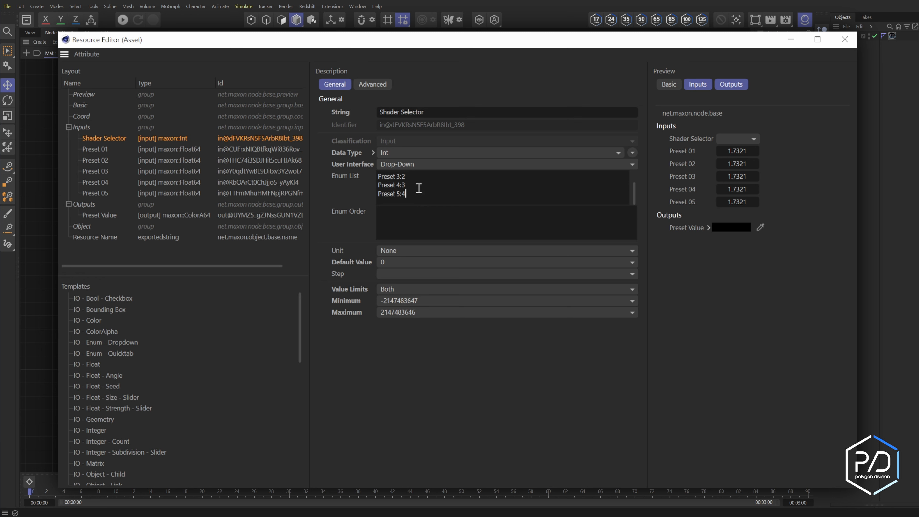
# Apply the enum list, check the Shader Selector's options in the preview, and close the Resource Editor.
pyautogui.moveTo(397, 193); pyautogui.dragTo(386, 196)
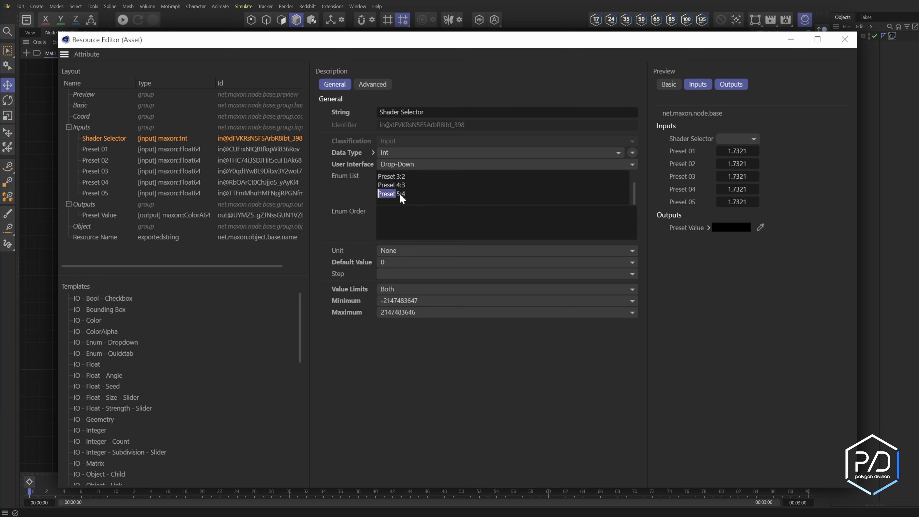
pyautogui.click(426, 217)
pyautogui.click(740, 140)
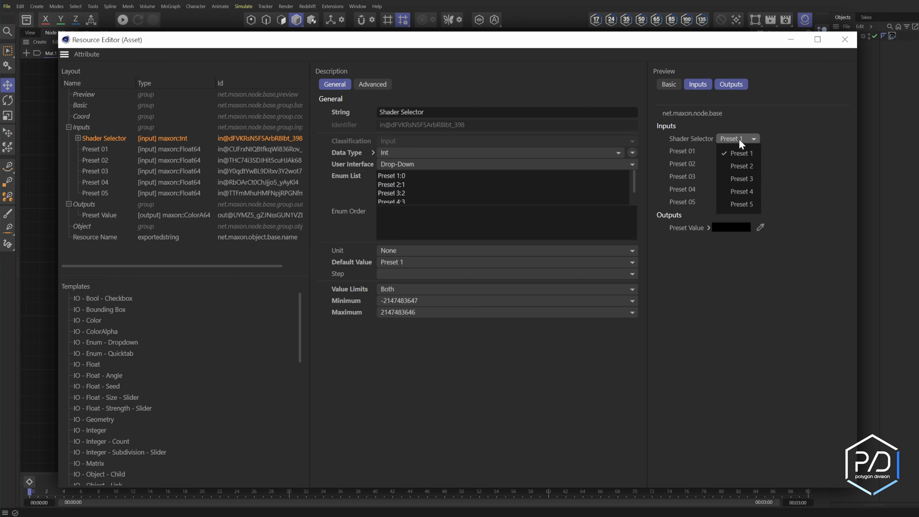
pyautogui.click(845, 39)
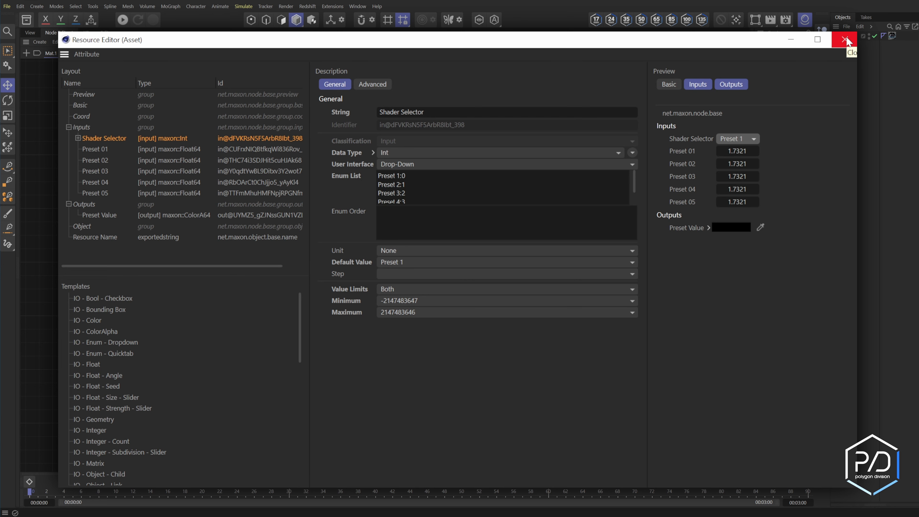
pyautogui.click(845, 39)
# Set the Preset-FLOAT group's Preset 01 to 1.5, Preset 02 to 1.45 and Preset 03 to 1.37.
pyautogui.click(643, 88)
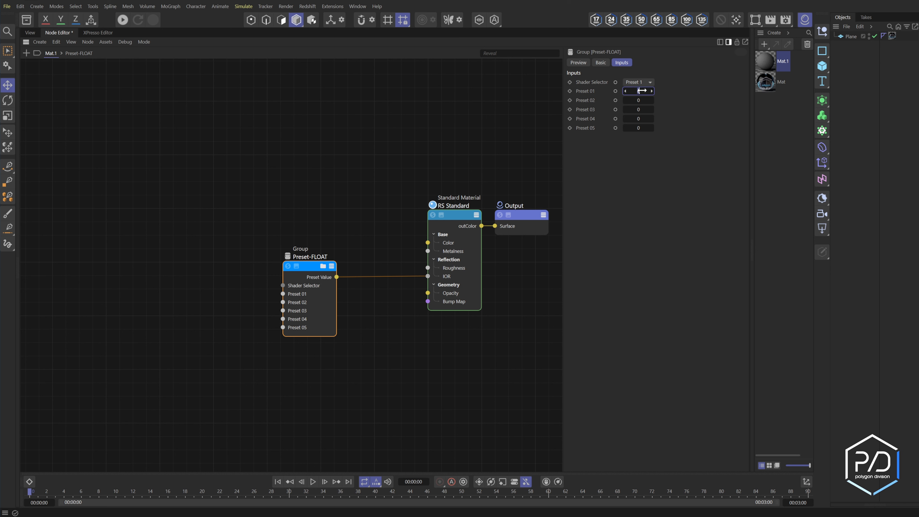
pyautogui.click(637, 100)
pyautogui.write('0.45')
pyautogui.click(639, 109)
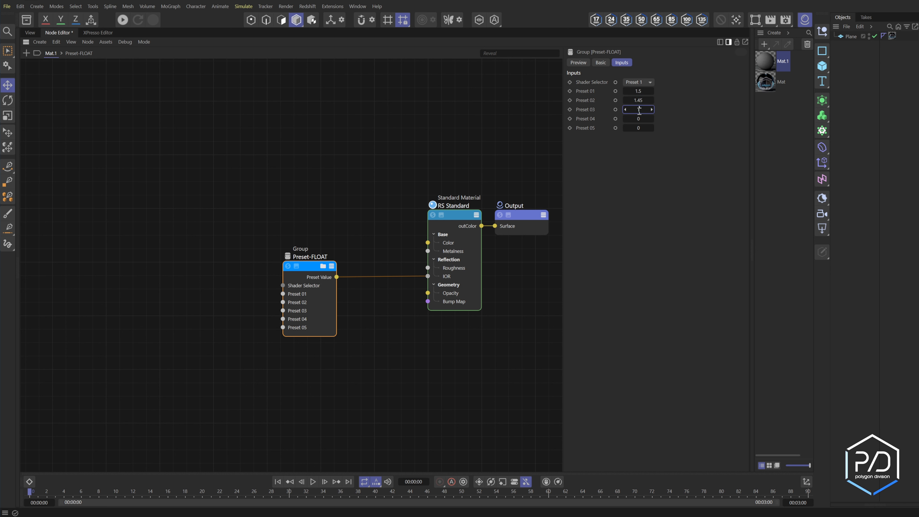
# View the Shader Selector's preset options and look inside the Preset-FLOAT group, returning to the Mat.1 level.
pyautogui.click(636, 82)
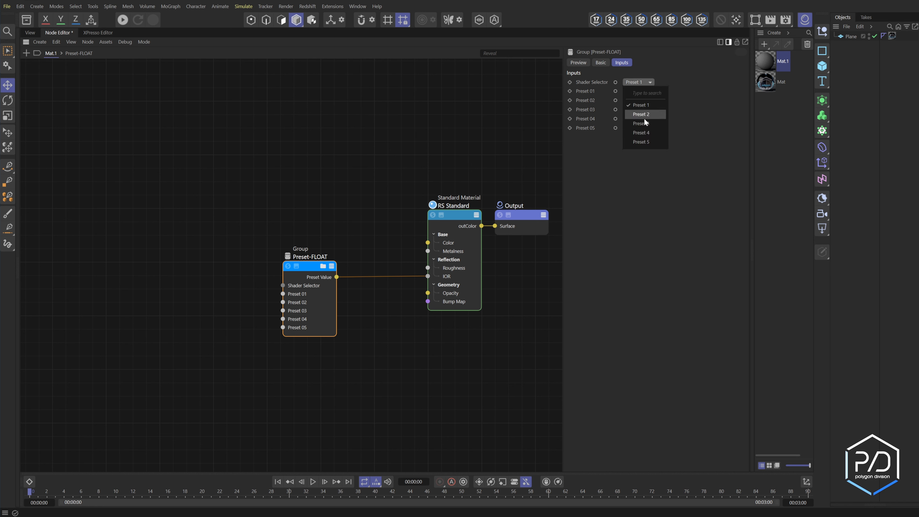
pyautogui.click(645, 174)
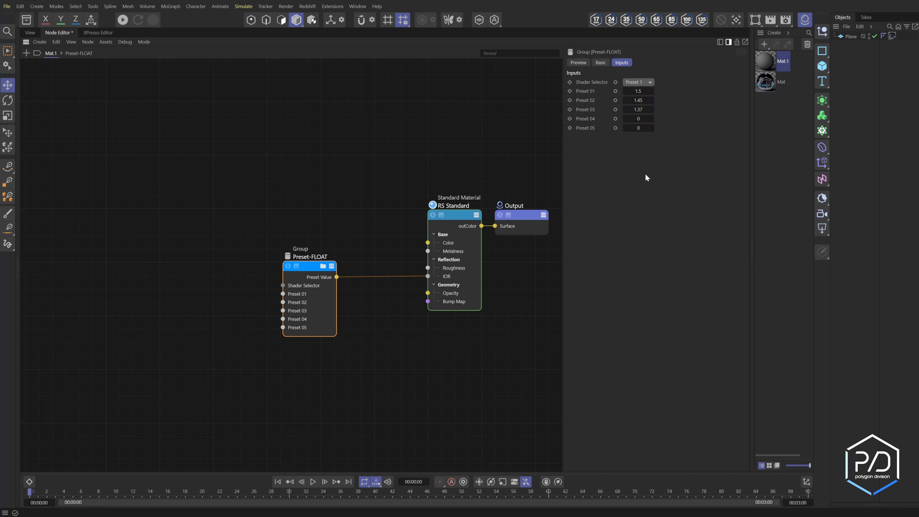
pyautogui.doubleClick(311, 281)
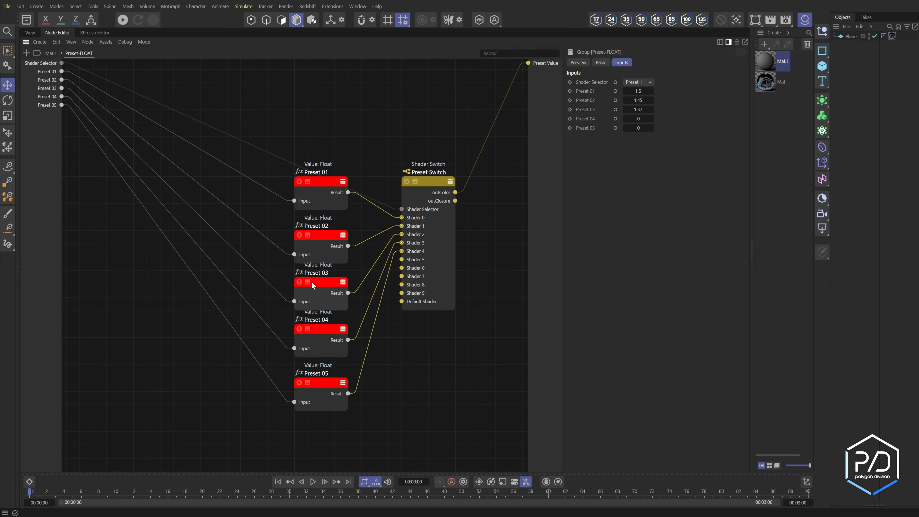
pyautogui.click(51, 55)
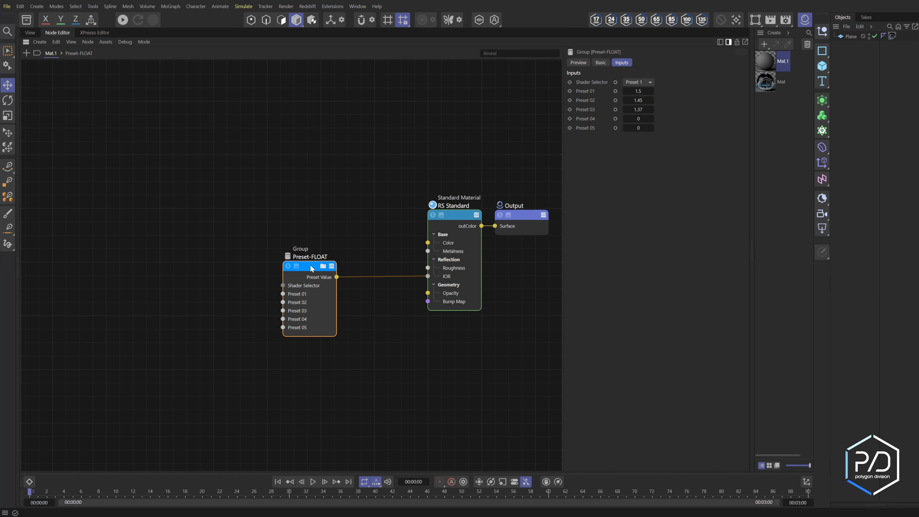
# Move the Preset-FLOAT group up, duplicate it below itself, and rename the copy Preset-INT.
pyautogui.moveTo(311, 267); pyautogui.dragTo(295, 106)
pyautogui.hotkey('ctrl', 'c')
pyautogui.hotkey('ctrl', 'v')
pyautogui.doubleClick(299, 197)
pyautogui.write('IN')
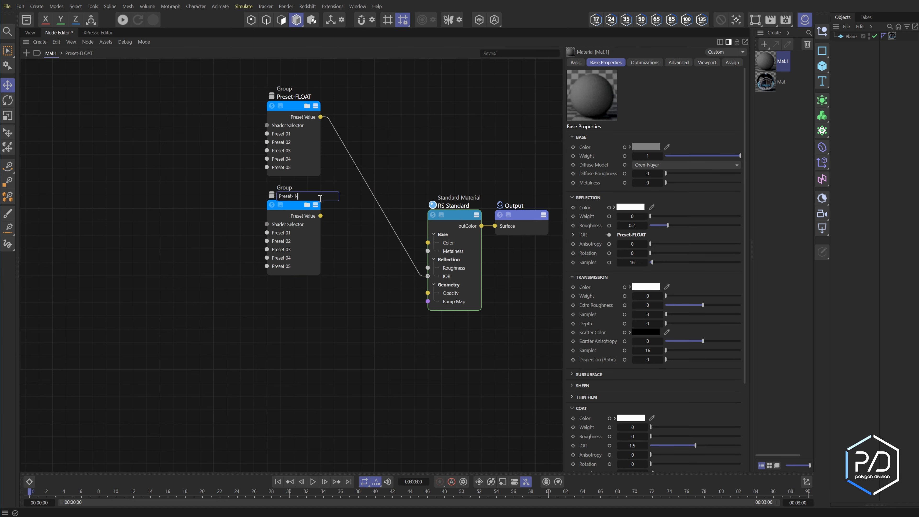
pyautogui.write('T')
pyautogui.press('Return')
# Open Preset-INT, disconnect its five Value nodes from the group inputs, and remove the Preset 01 to Preset 05 input ports.
pyautogui.doubleClick(311, 205)
pyautogui.moveTo(236, 161); pyautogui.dragTo(222, 372)
pyautogui.press('Delete')
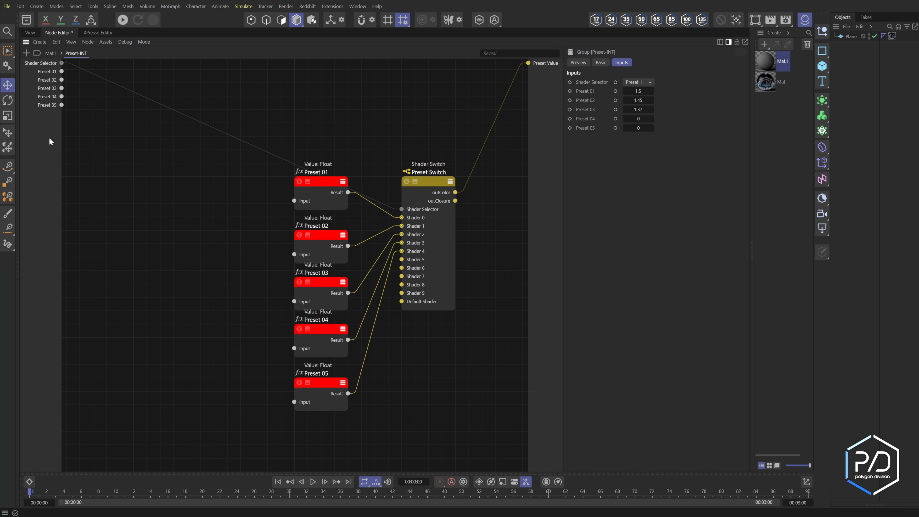
# Set the data type of all five Value nodes in Preset-INT to Int.
pyautogui.moveTo(254, 181); pyautogui.dragTo(335, 409)
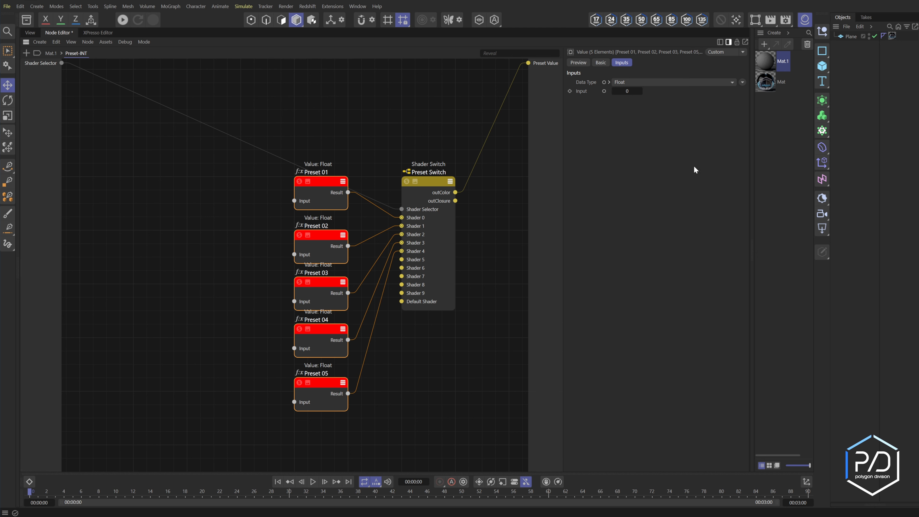
pyautogui.click(661, 82)
pyautogui.click(651, 149)
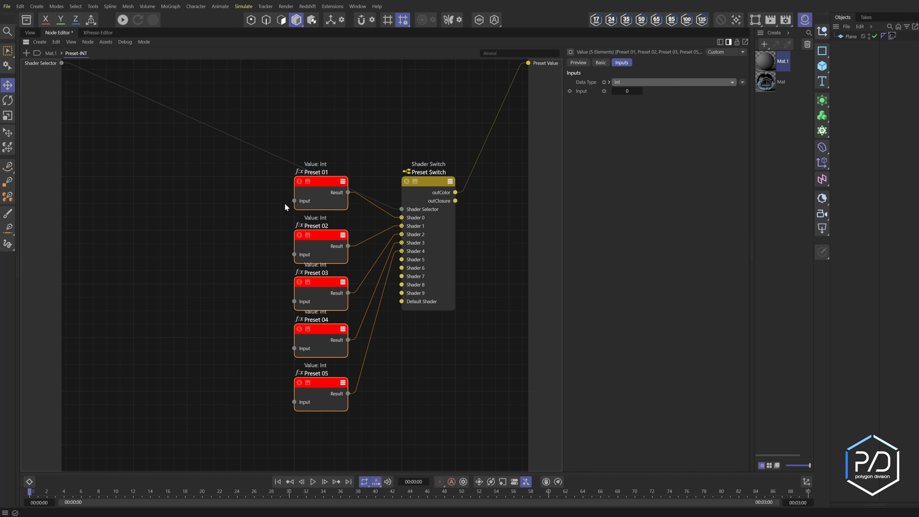
pyautogui.click(283, 201)
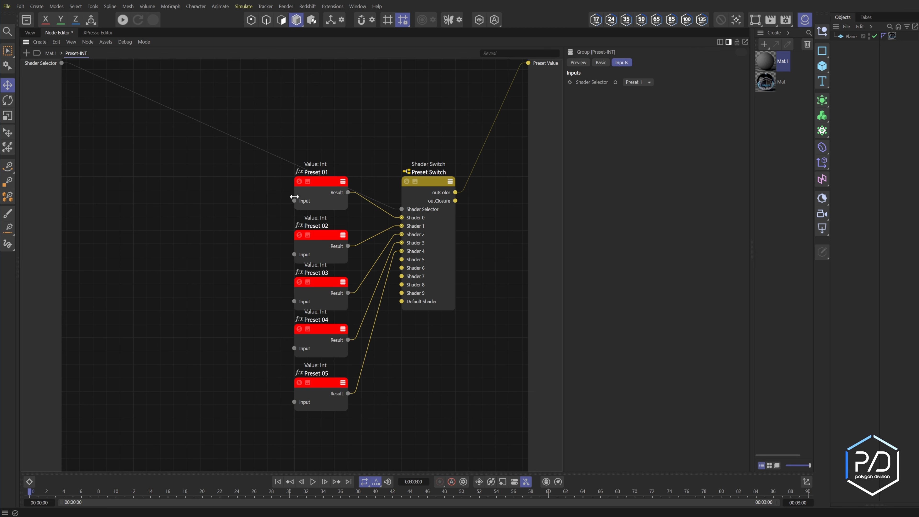
# Expose the inputs of the five Int Value nodes, Preset 01 through Preset 05, as Preset-INT group inputs.
pyautogui.rightClick(295, 201)
pyautogui.click(290, 198)
pyautogui.rightClick(294, 254)
pyautogui.click(289, 251)
pyautogui.rightClick(294, 301)
pyautogui.click(294, 297)
pyautogui.rightClick(294, 348)
pyautogui.click(274, 344)
pyautogui.rightClick(294, 402)
pyautogui.click(286, 399)
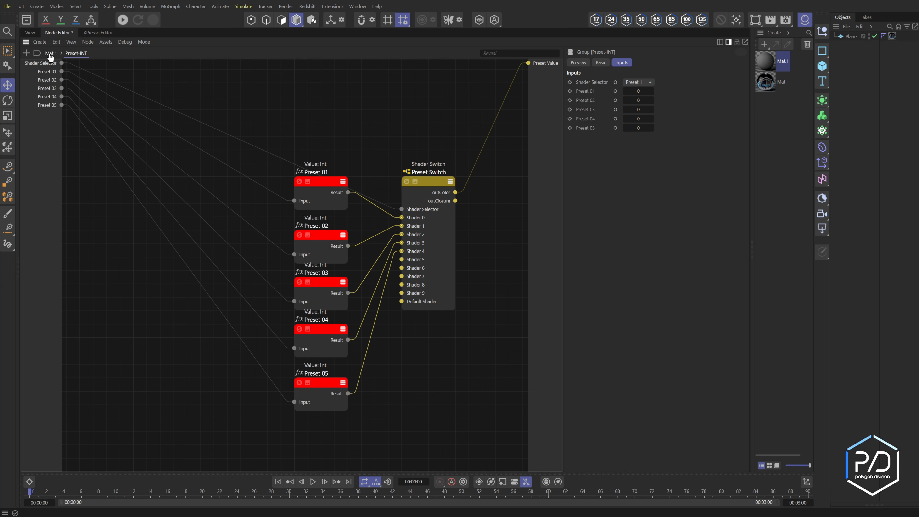
# At the Mat.1 level, set Preset-INT's Preset 01 to Preset 05 to 1 through 5 and move the group down and left.
pyautogui.click(51, 53)
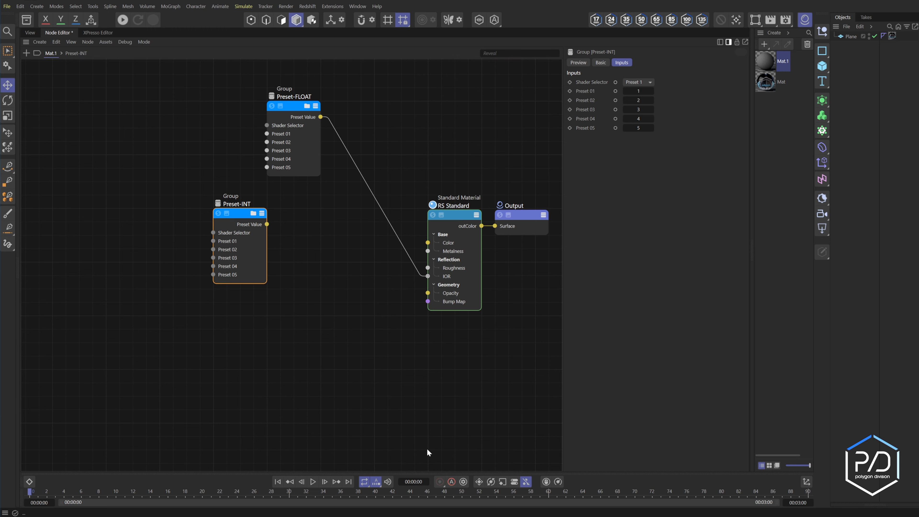
pyautogui.moveTo(239, 217); pyautogui.dragTo(186, 271)
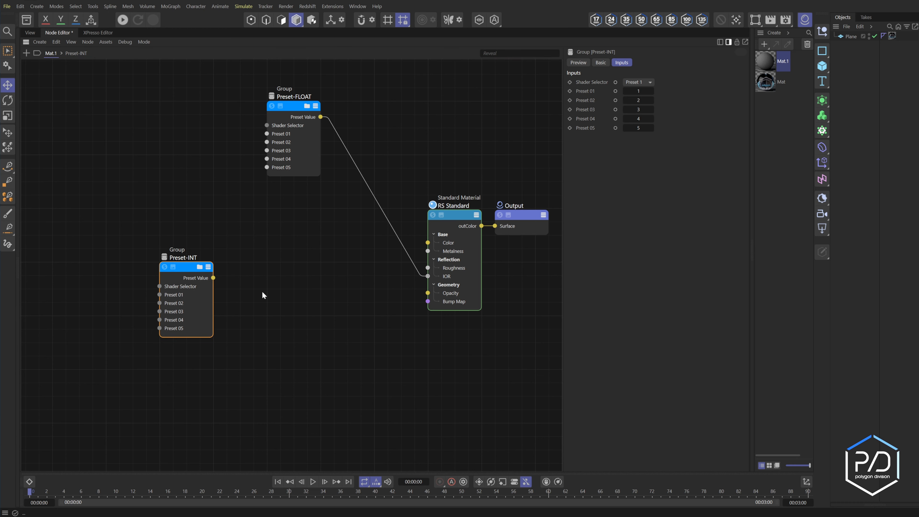
# Add a Texture node with the Platinum badge image, connect its outColor to the RS Standard base Color, and select RS Standard.
pyautogui.click(276, 287)
pyautogui.doubleClick(276, 289)
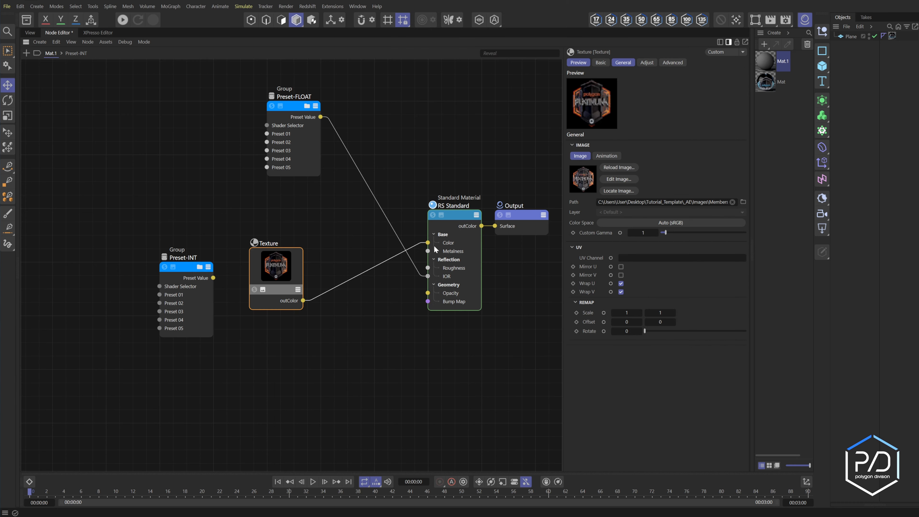
pyautogui.click(427, 258)
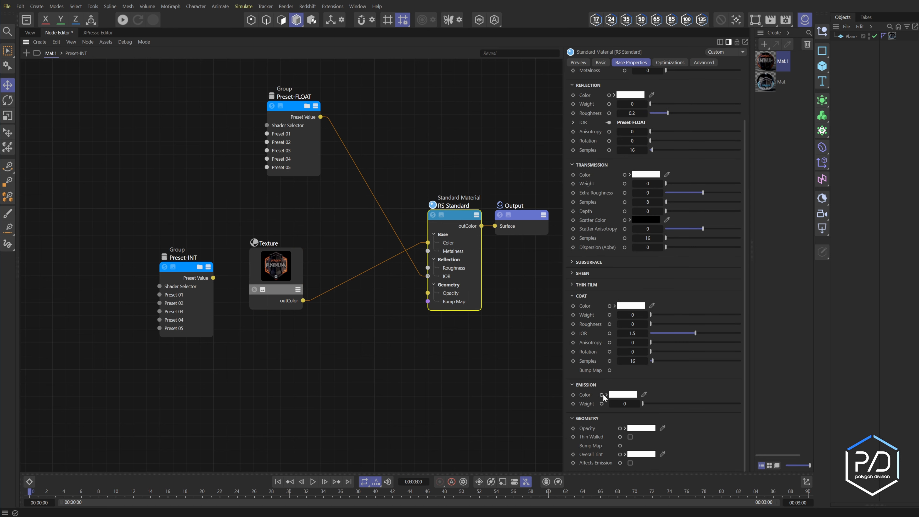
# Connect the Texture's outColor to the RS Standard Emission Color with weight 0.742, and collapse the Texture node's preview.
pyautogui.moveTo(602, 396); pyautogui.dragTo(300, 301)
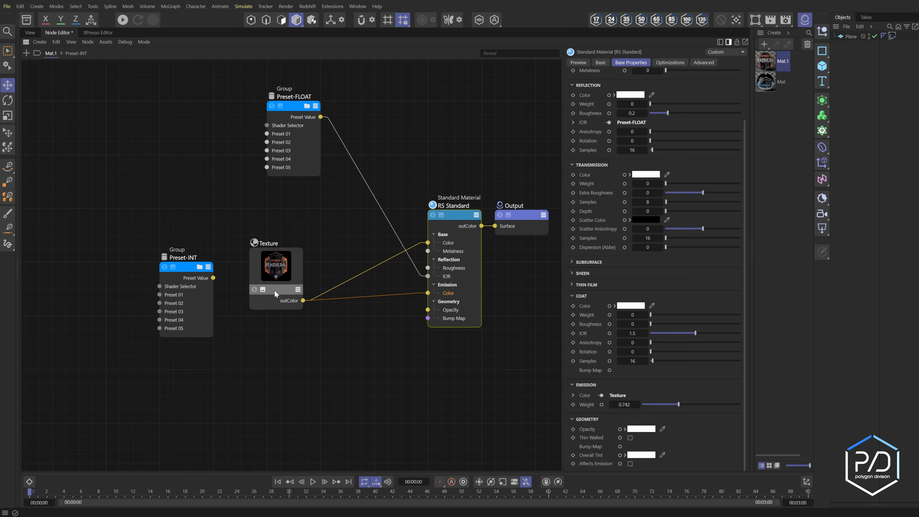
pyautogui.click(263, 290)
pyautogui.click(266, 289)
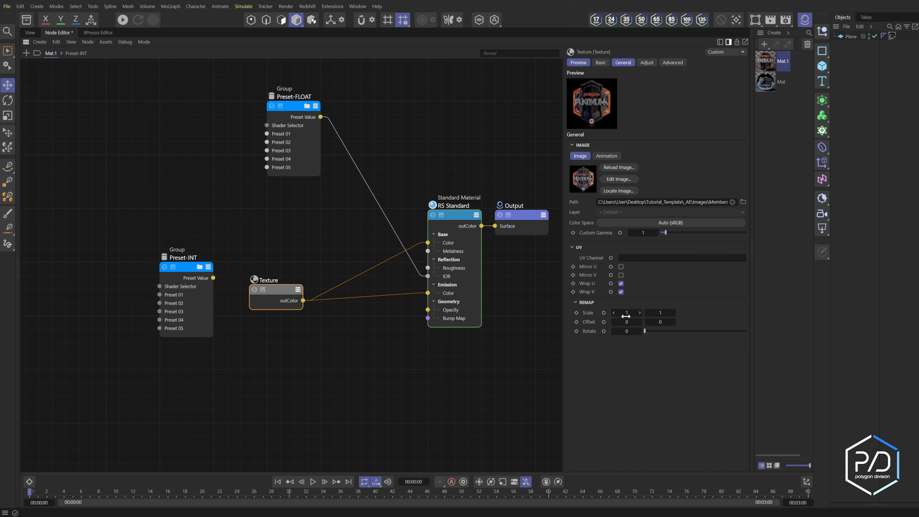
# Set the Texture node's Remap Scale to 3 and 4.
pyautogui.click(641, 313)
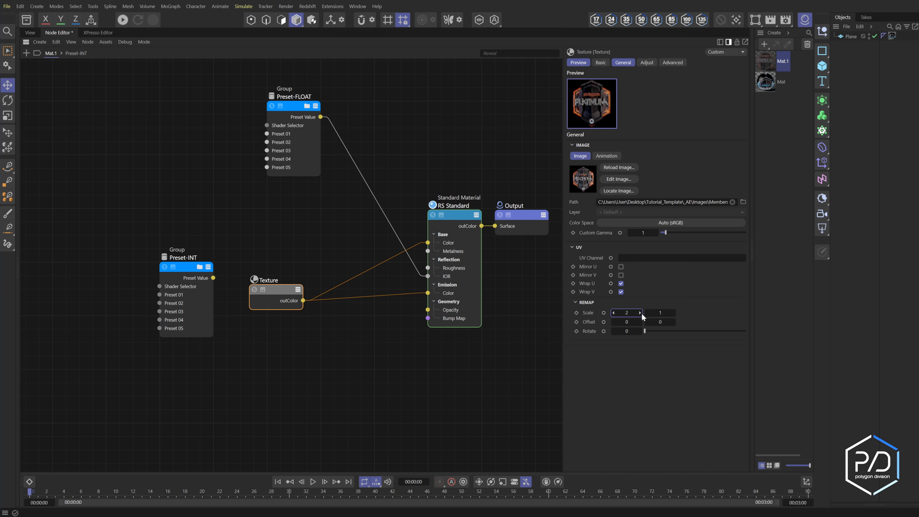
pyautogui.click(641, 313)
pyautogui.moveTo(662, 312); pyautogui.dragTo(667, 313)
pyautogui.click(285, 291)
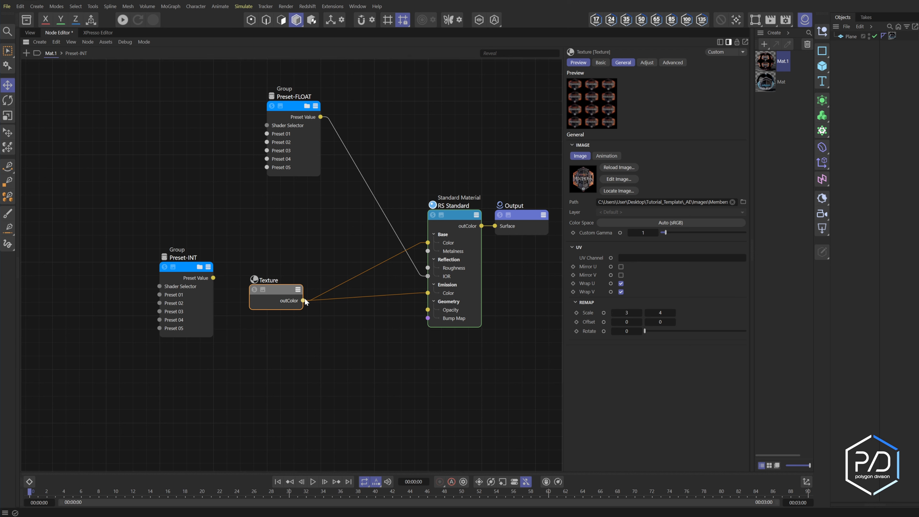
# Drive the Texture's Remap Scale with Preset-INT's Preset Value, and choose Preset 5 in the group to check the tiling.
pyautogui.moveTo(603, 313); pyautogui.dragTo(213, 278)
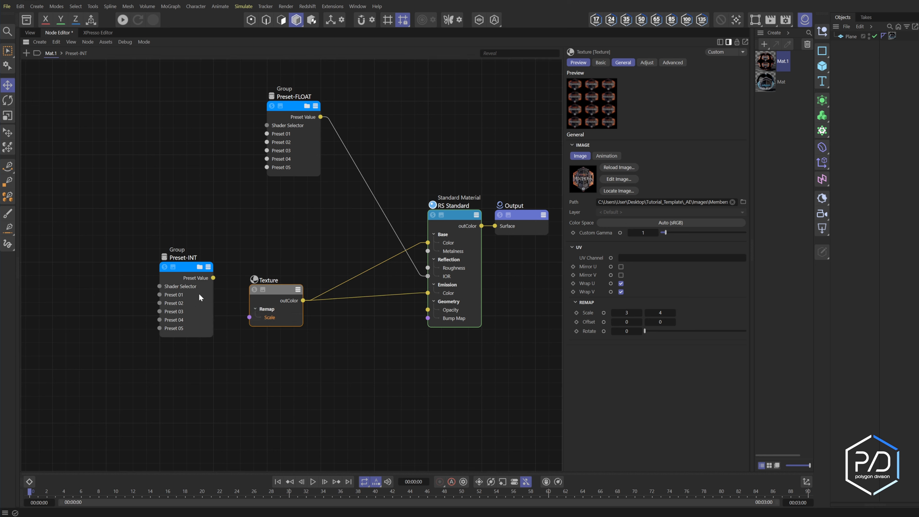
pyautogui.click(191, 271)
pyautogui.click(639, 82)
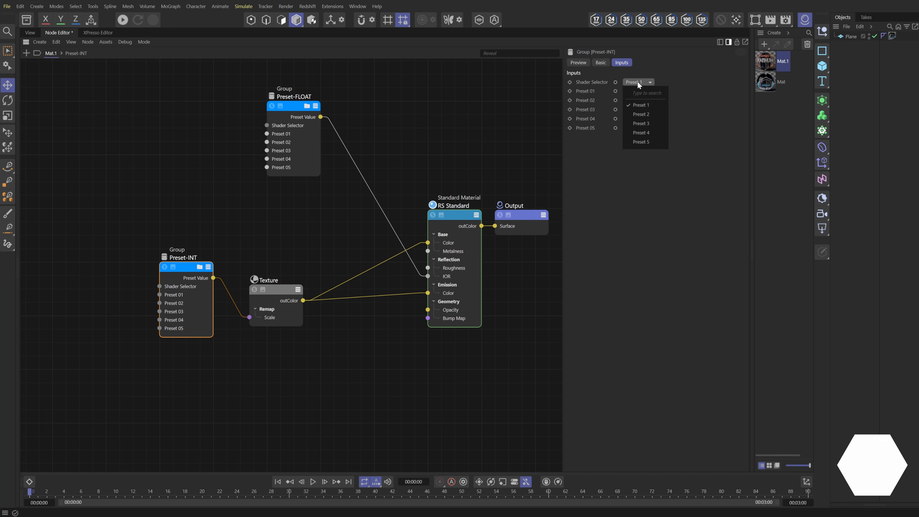
pyautogui.click(645, 143)
pyautogui.click(279, 292)
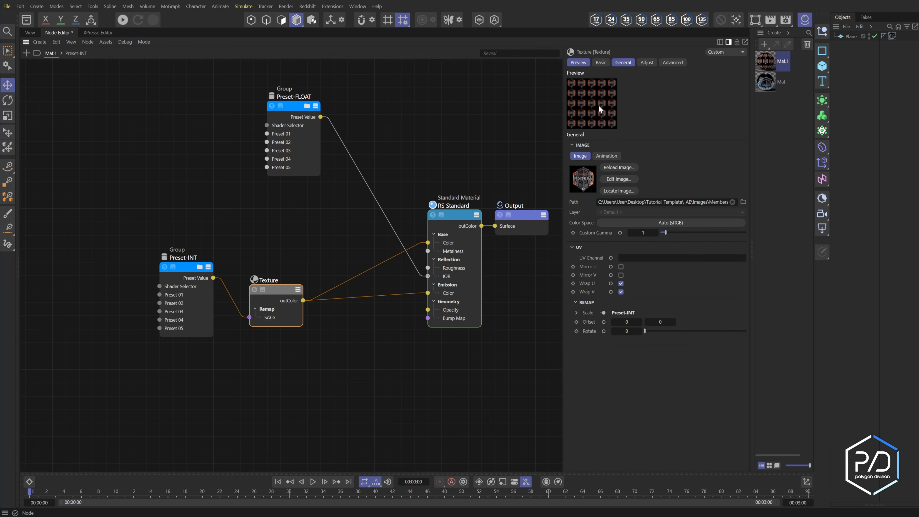
# Switch Preset-INT's Shader Selector to Preset 2 and check the Texture node's tiling.
pyautogui.click(191, 269)
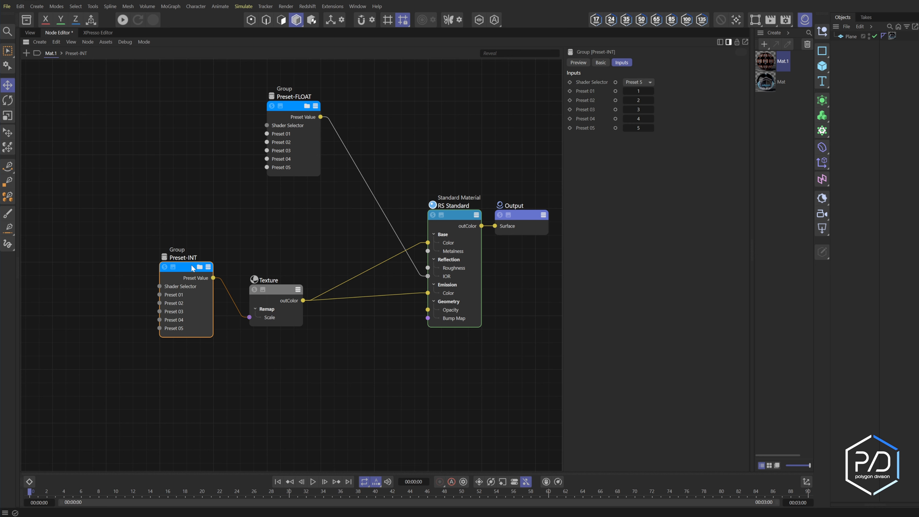
pyautogui.click(642, 113)
pyautogui.click(279, 292)
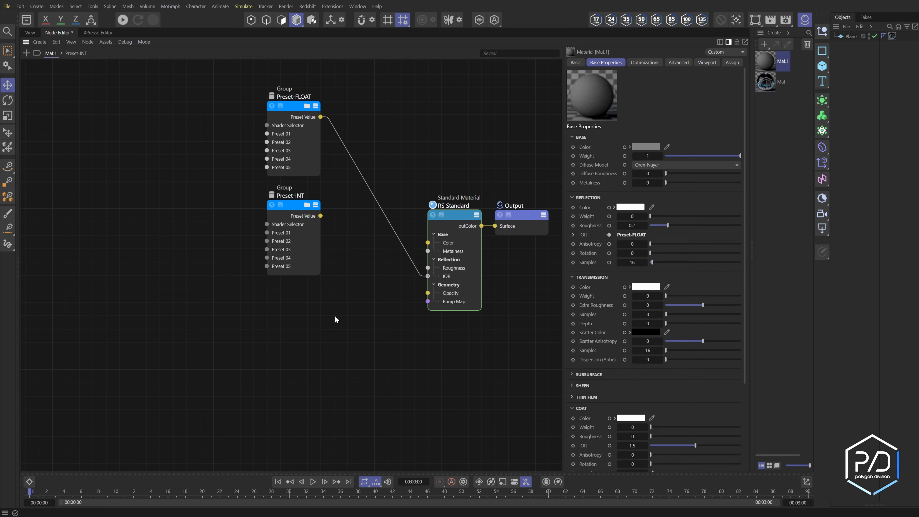
# Inside Preset-INT, review the data types available for the Preset 01 Value node, and return to the Mat.1 level.
pyautogui.doubleClick(299, 218)
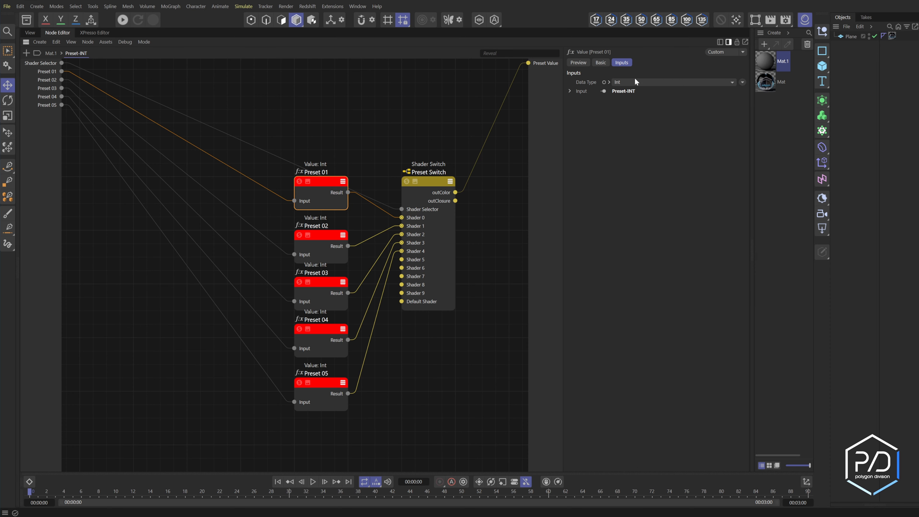
pyautogui.click(635, 81)
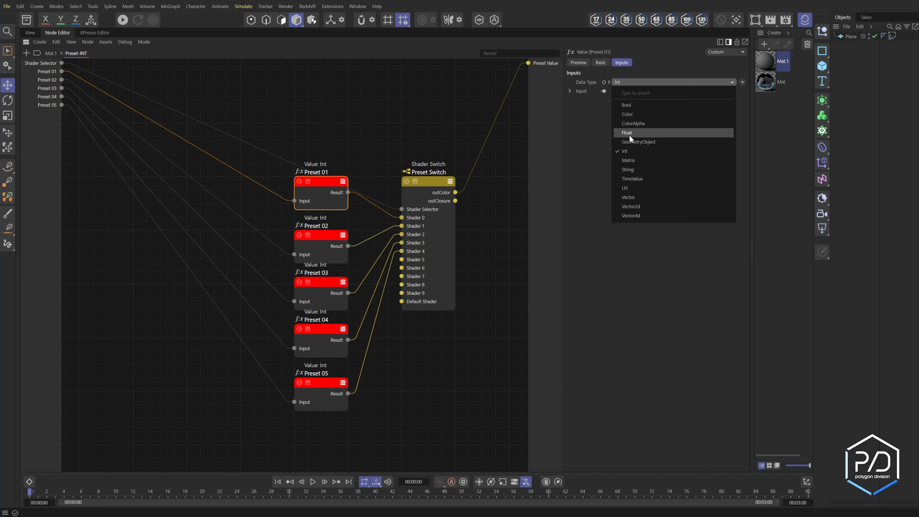
pyautogui.click(629, 250)
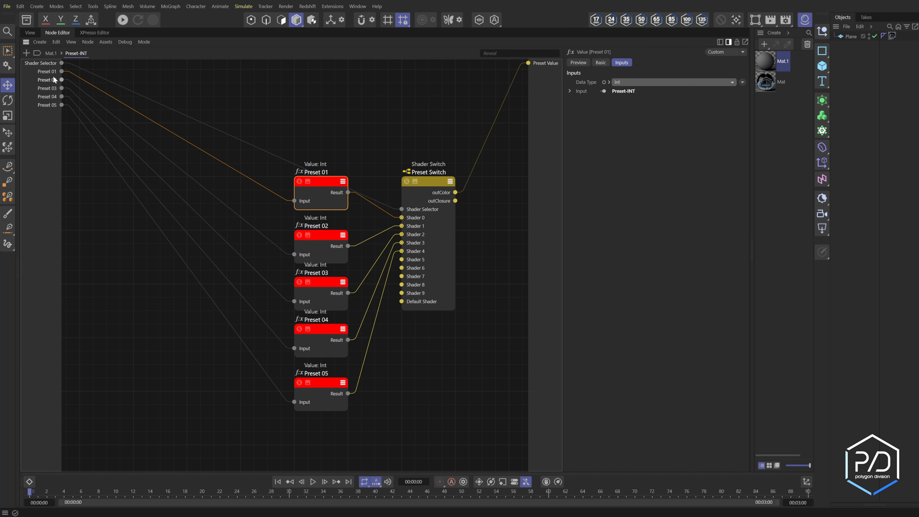
pyautogui.click(53, 52)
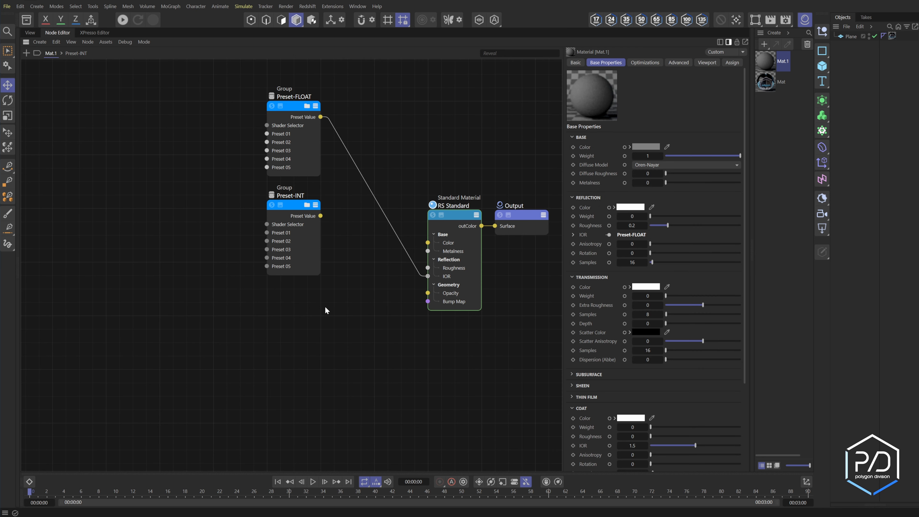
# Select the Preset-FLOAT and Preset-INT groups together.
pyautogui.moveTo(353, 366); pyautogui.dragTo(240, 83)
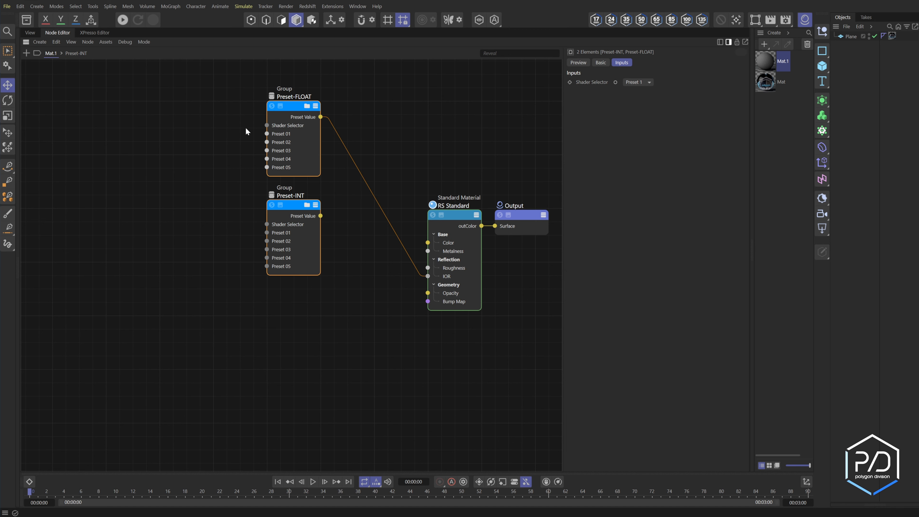